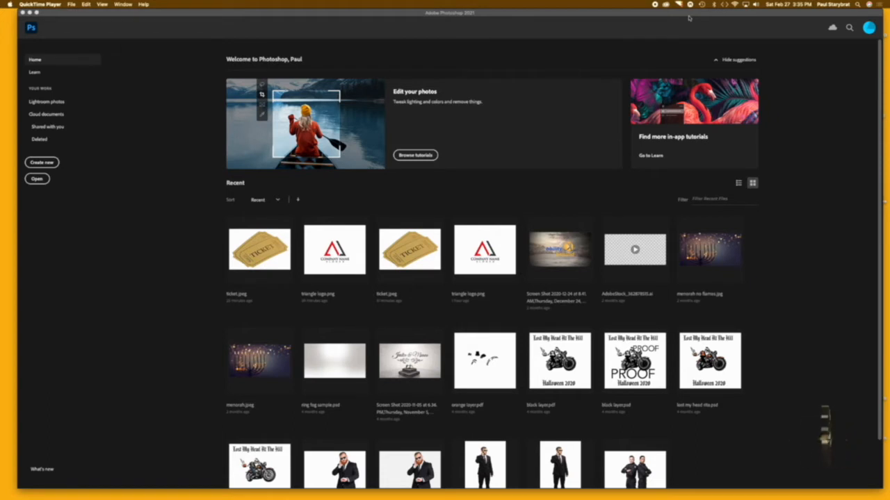
Step: Open triangle logo.png from the Desktop folder
{"action": "left_click", "coordinate": [584, 17]}
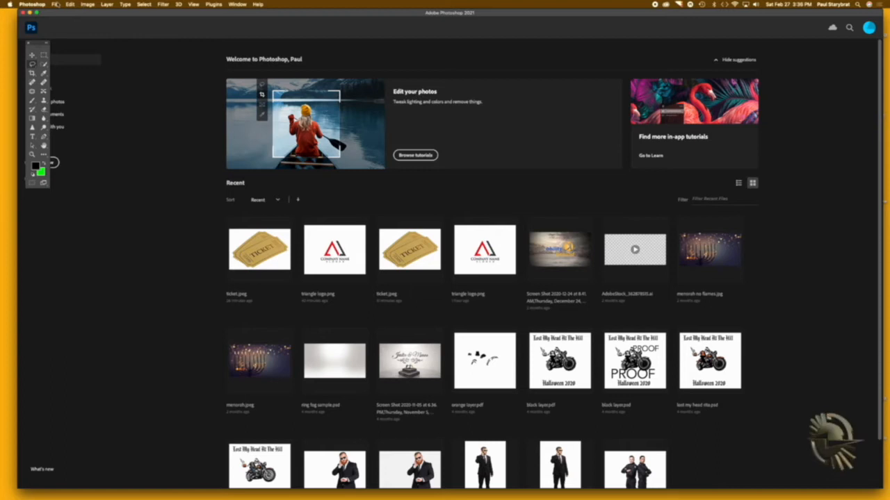
{"action": "left_click", "coordinate": [55, 4]}
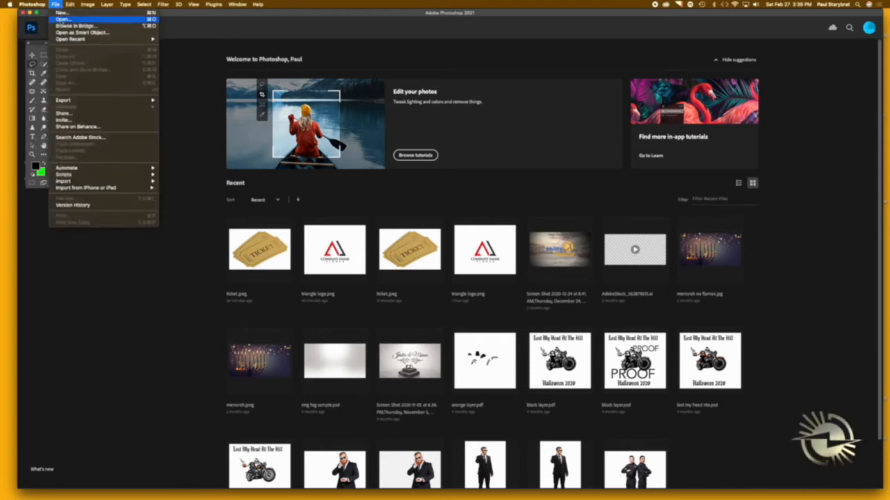
{"action": "left_click", "coordinate": [62, 19]}
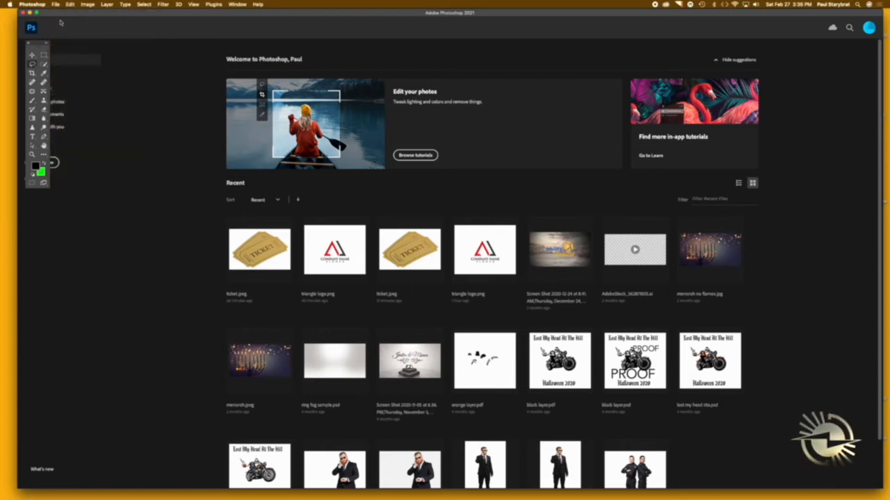
{"action": "scroll", "coordinate": [498, 155], "scroll_direction": "down", "scroll_amount": 3}
{"action": "scroll", "coordinate": [497, 154], "scroll_direction": "down", "scroll_amount": 2}
{"action": "left_click", "coordinate": [399, 173]}
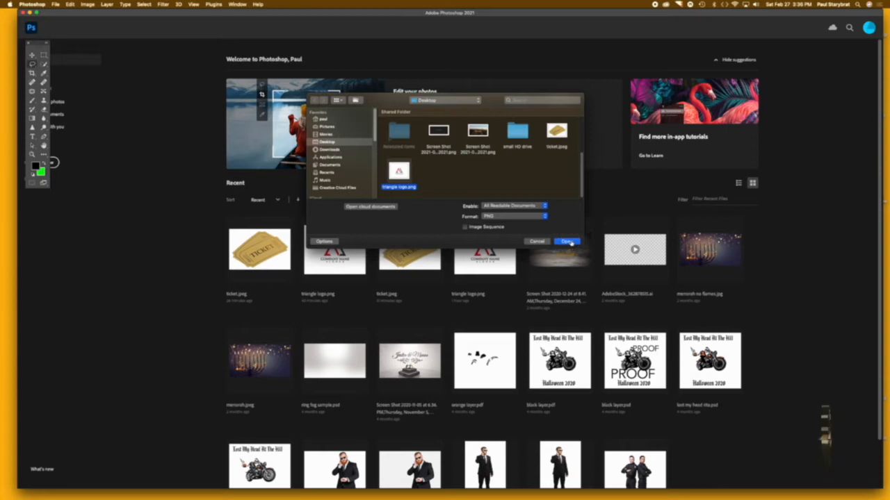
{"action": "left_click", "coordinate": [567, 242]}
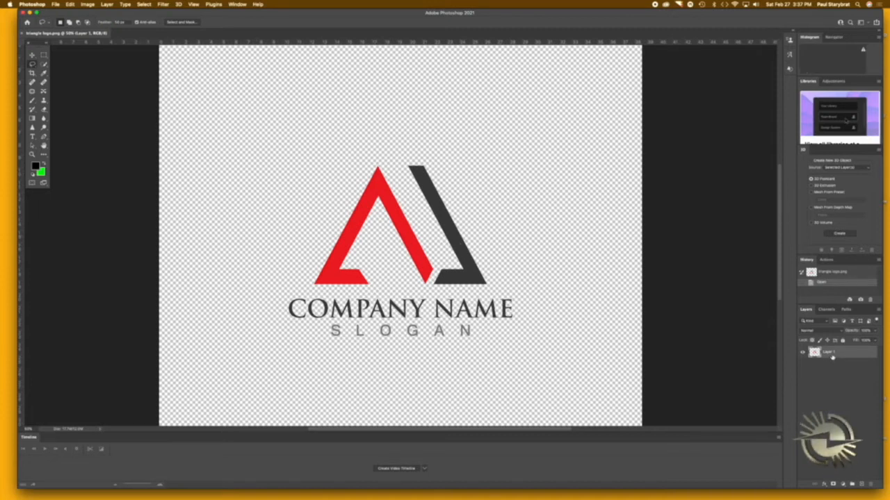
Step: Duplicate Layer 1 within the same document and name the copy "words"
{"action": "left_click", "coordinate": [109, 4]}
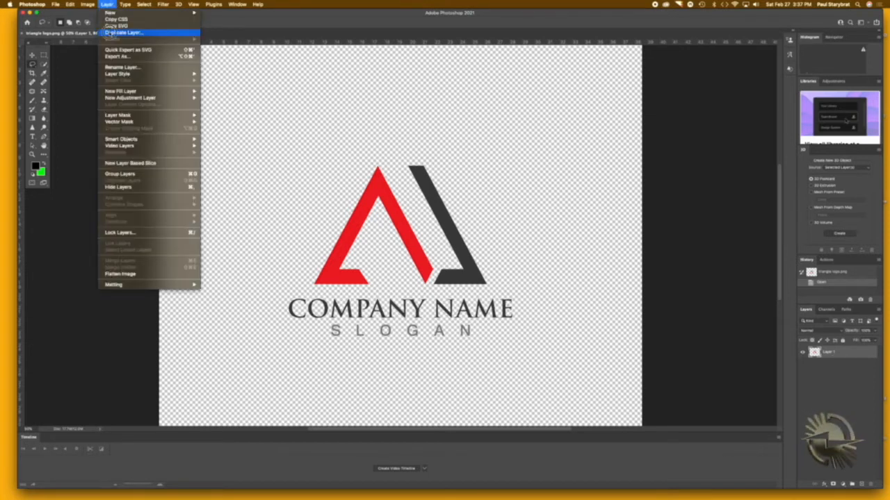
{"action": "left_click", "coordinate": [111, 32]}
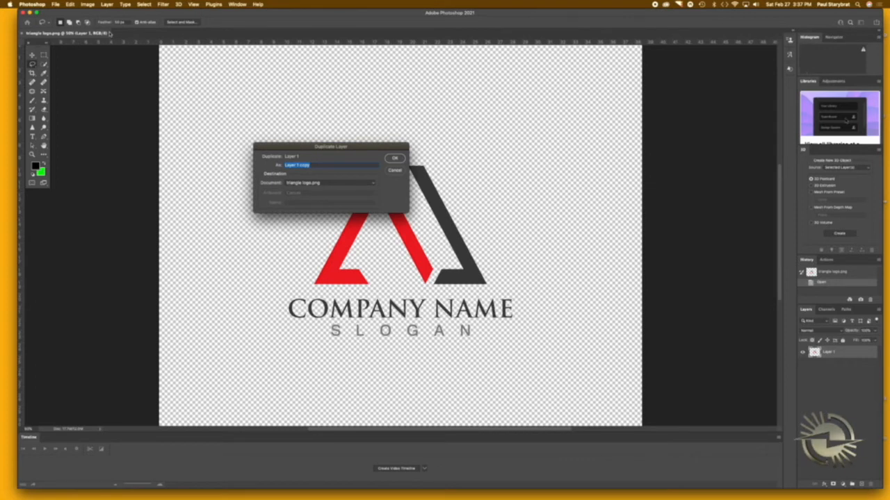
{"action": "type", "text": "word"}
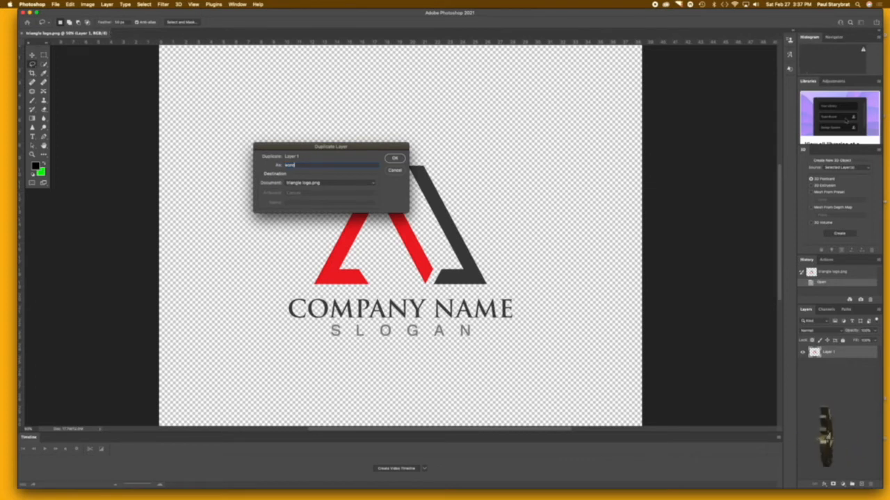
{"action": "type", "text": "s"}
{"action": "key", "text": "Return"}
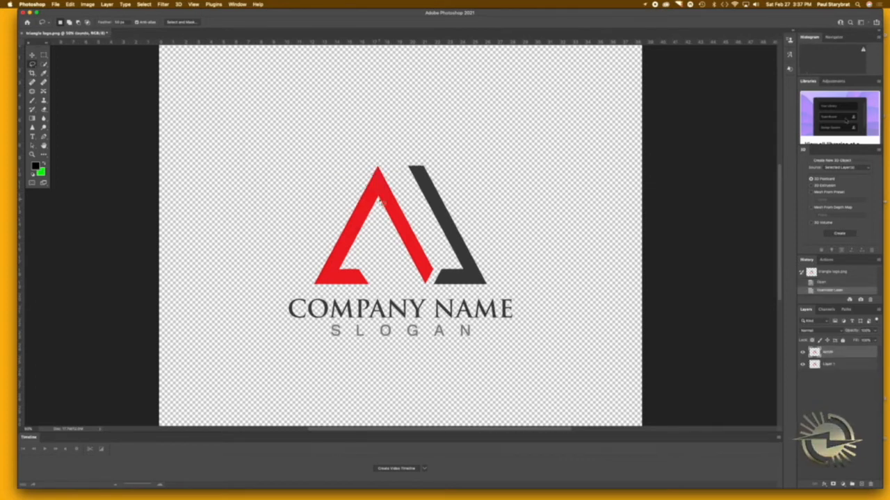
Step: Rename the original Layer 1 to "shapes"
{"action": "double_click", "coordinate": [829, 364]}
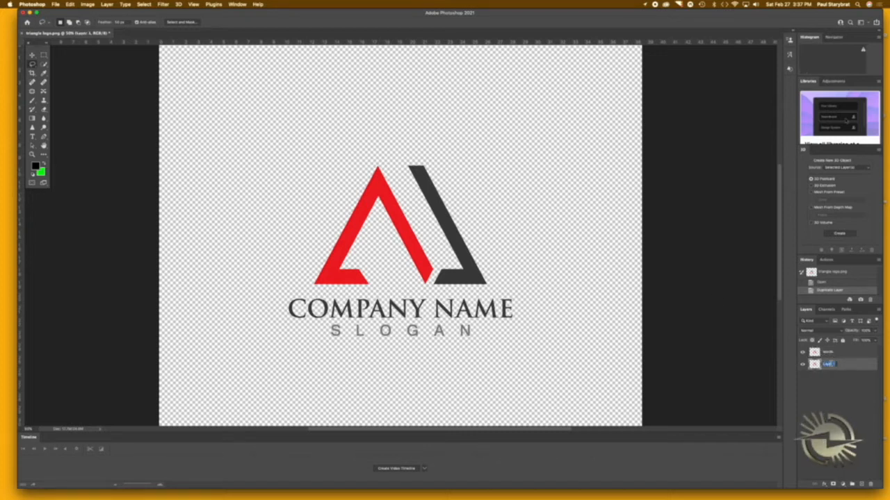
{"action": "type", "text": "shapes"}
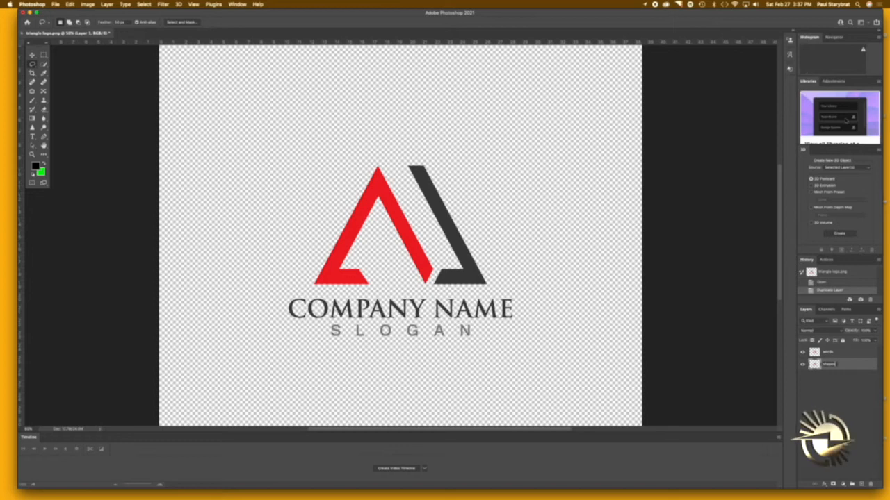
{"action": "key", "text": "Return"}
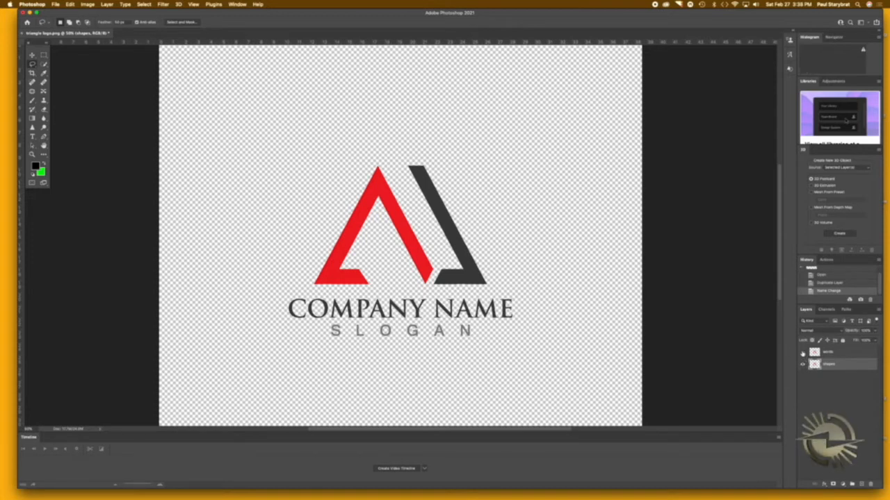
Step: Hide the words layer and leave only the shapes layer visible and selected for editing
{"action": "left_click_drag", "start_coordinate": [803, 353], "coordinate": [803, 364]}
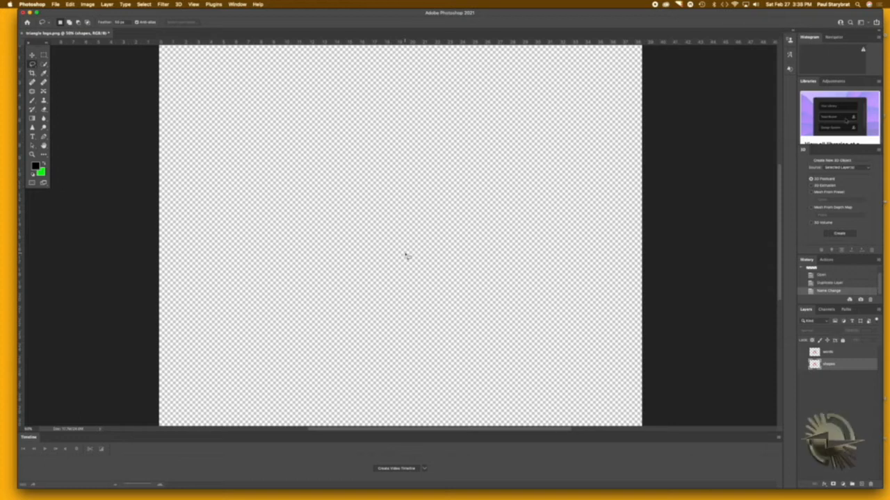
{"action": "left_click", "coordinate": [834, 352]}
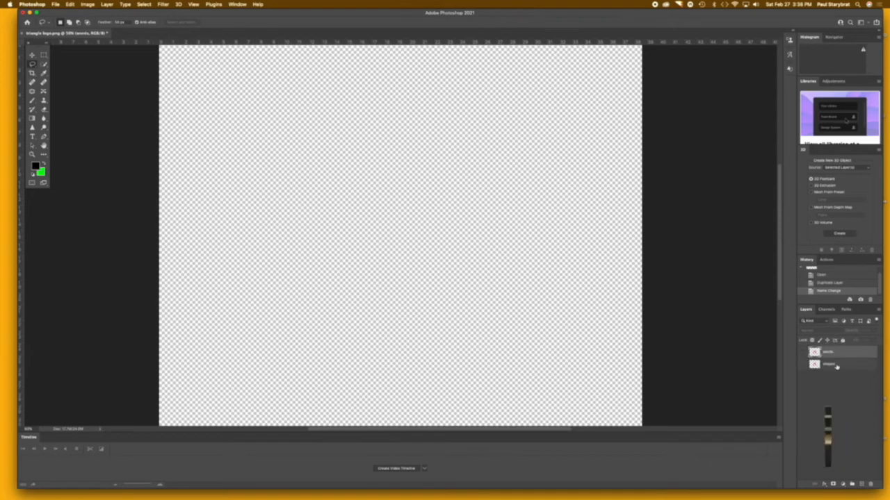
{"action": "left_click", "coordinate": [836, 366]}
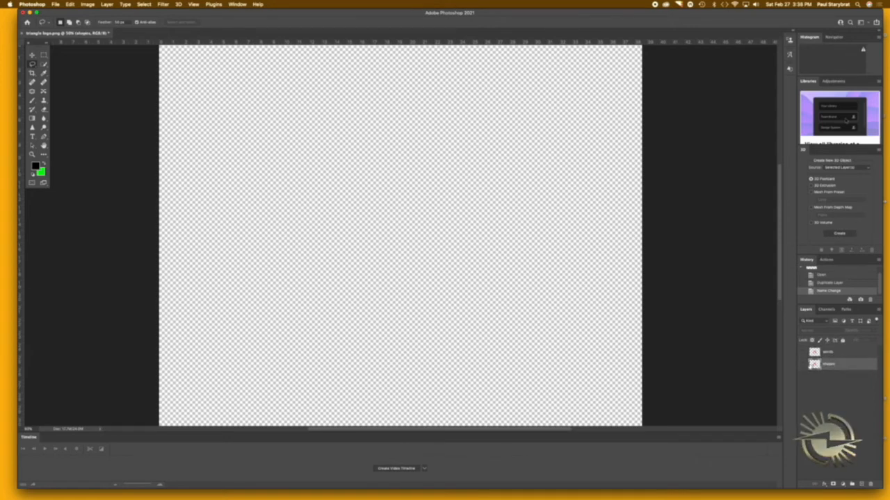
{"action": "left_click", "coordinate": [803, 366]}
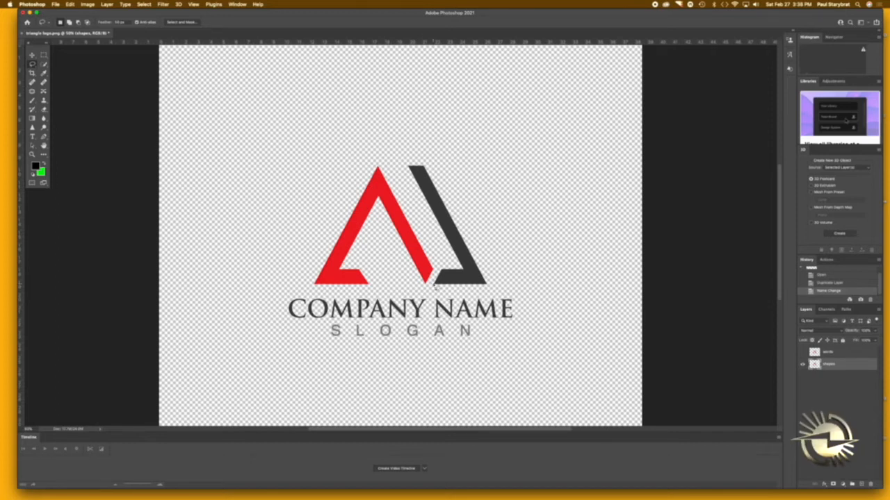
Step: Delete the COMPANY NAME and SLOGAN text from the shapes layer using a rectangular marquee selection, and deselect
{"action": "left_click", "coordinate": [43, 55]}
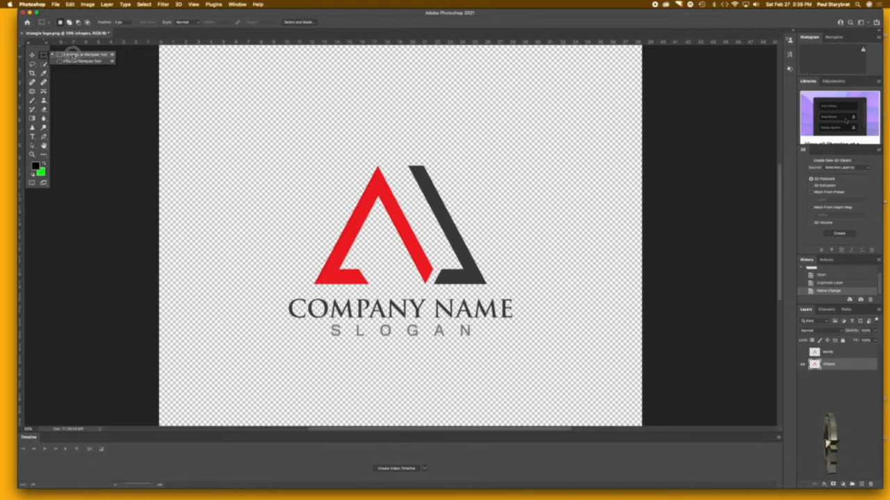
{"action": "left_click", "coordinate": [72, 55]}
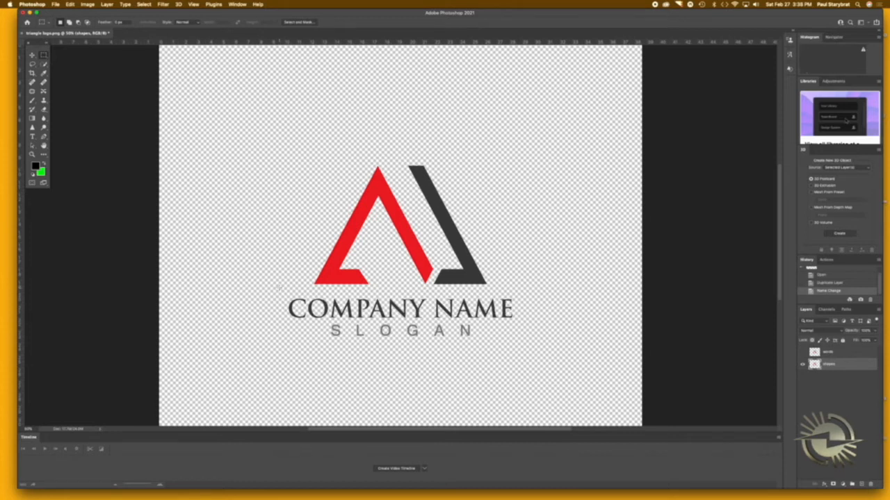
{"action": "left_click_drag", "start_coordinate": [283, 297], "coordinate": [530, 340]}
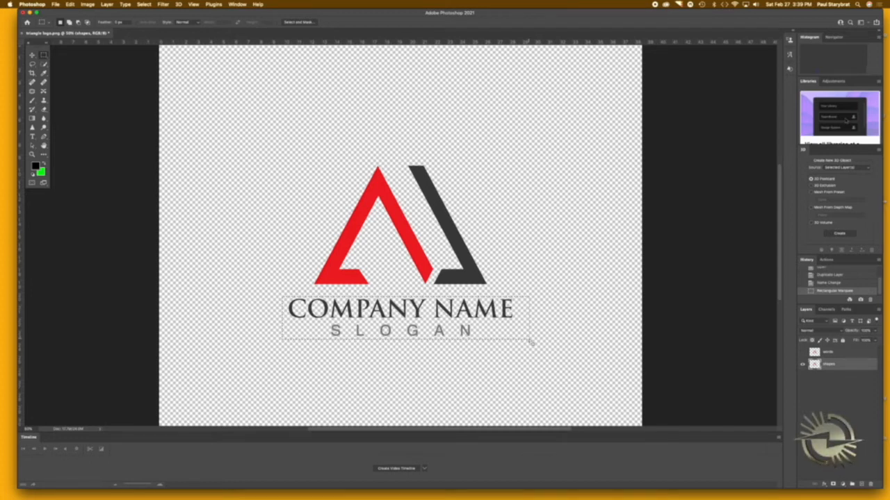
{"action": "key", "text": "Delete"}
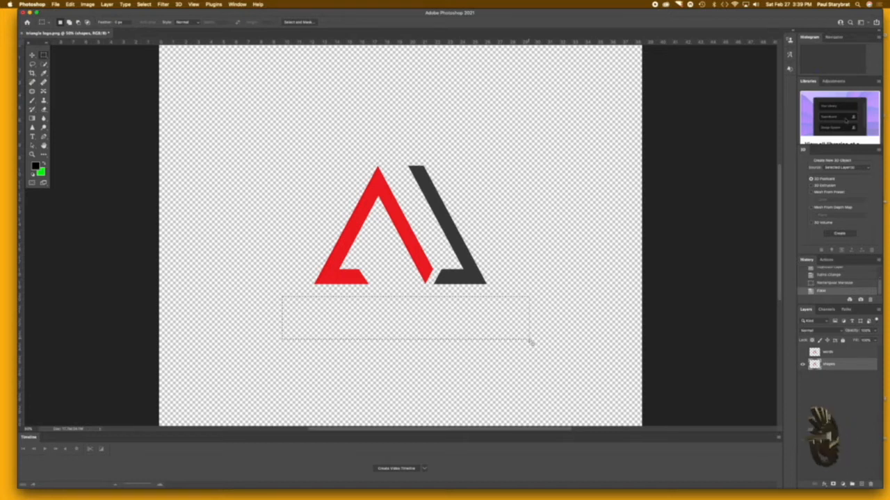
{"action": "left_click", "coordinate": [286, 185]}
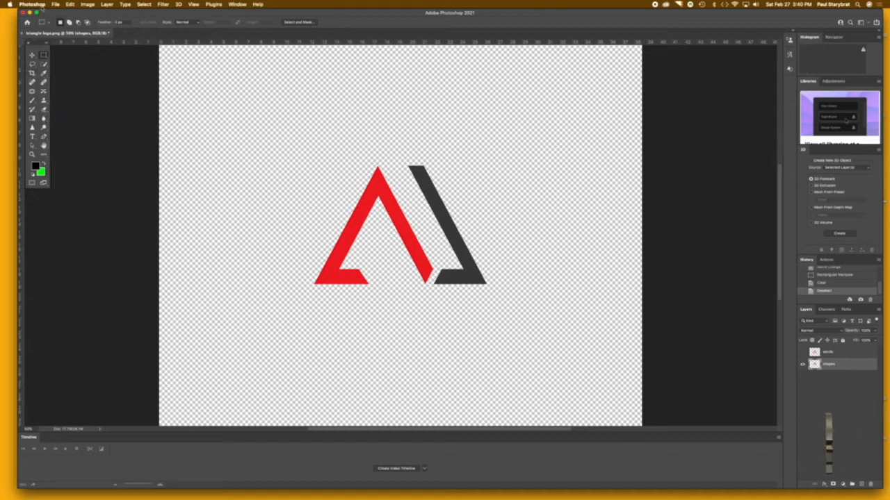
Step: Check the installed Photoshop release in the program's About information and close it
{"action": "left_click", "coordinate": [40, 5]}
{"action": "left_click", "coordinate": [42, 12]}
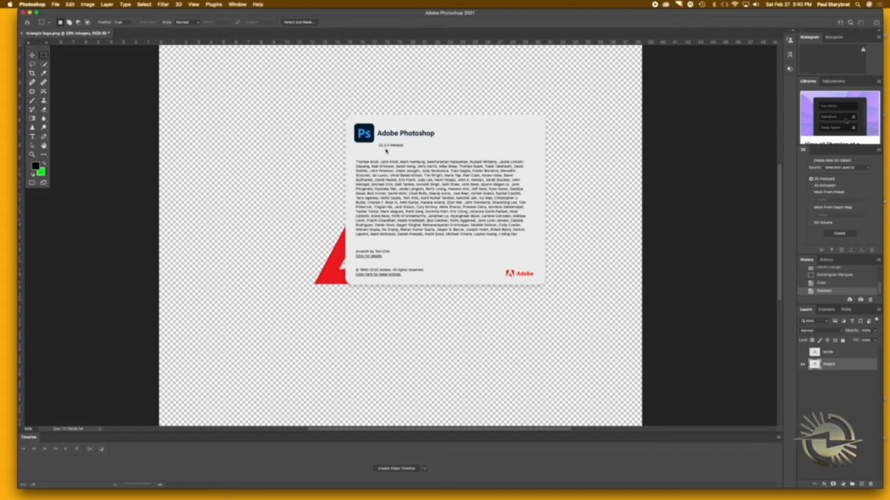
{"action": "left_click", "coordinate": [385, 147]}
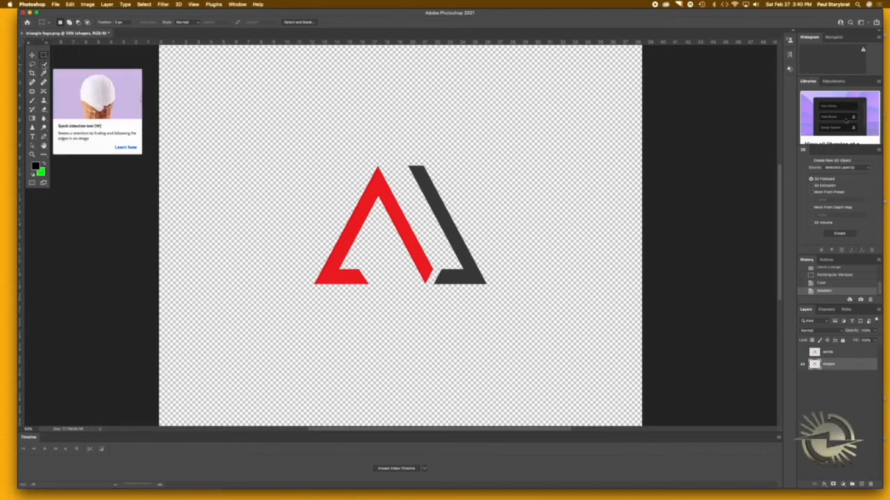
{"action": "left_click", "coordinate": [44, 64]}
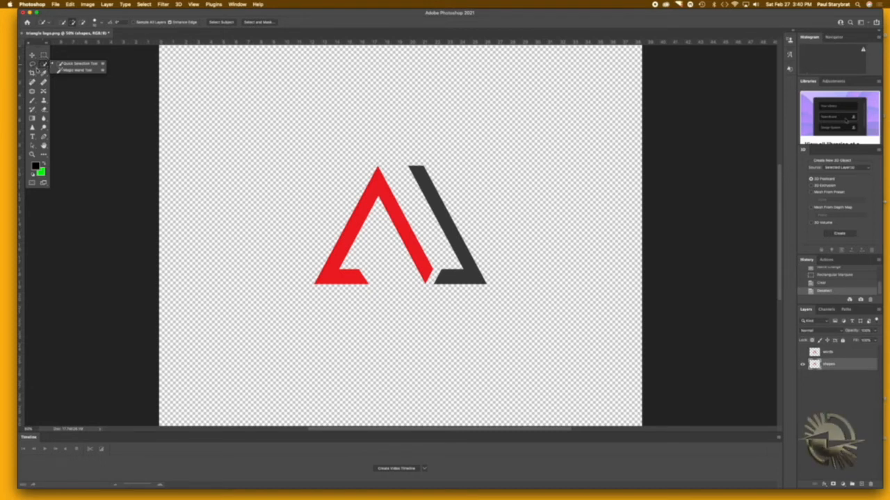
{"action": "left_click", "coordinate": [43, 72]}
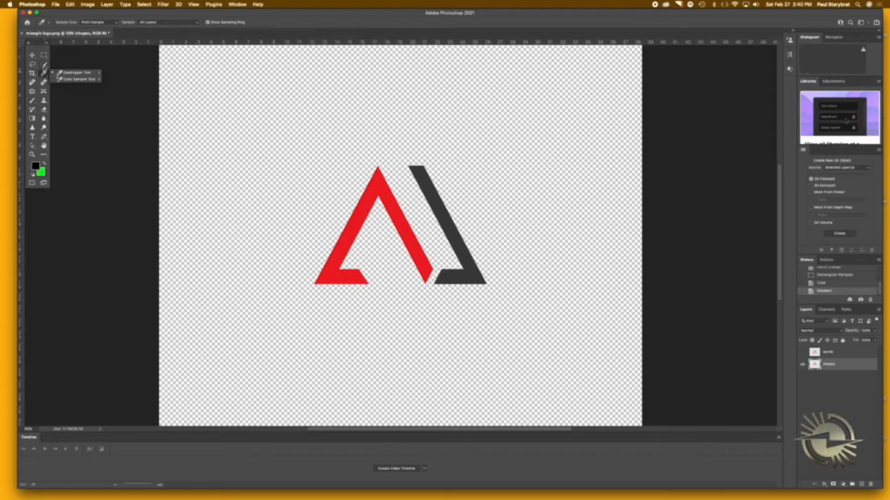
{"action": "left_click", "coordinate": [45, 64]}
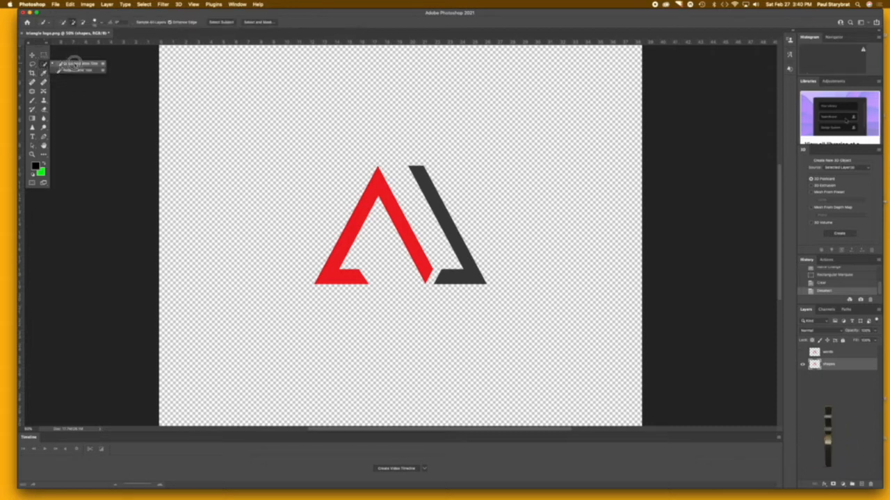
{"action": "left_click", "coordinate": [74, 63]}
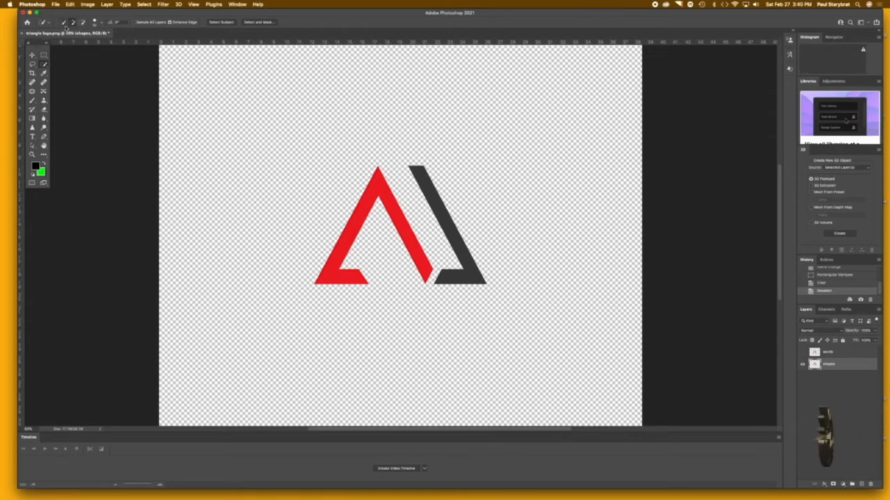
{"action": "left_click", "coordinate": [43, 55]}
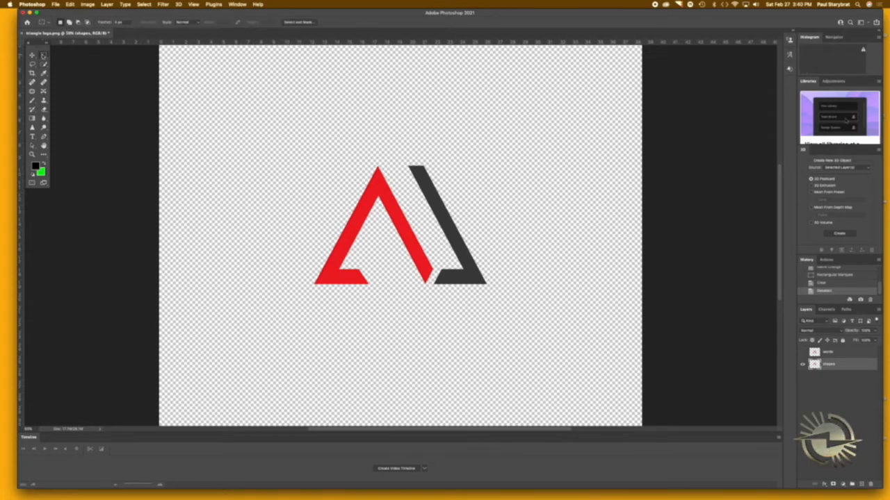
{"action": "left_click", "coordinate": [44, 72]}
{"action": "left_click", "coordinate": [33, 73]}
{"action": "left_click", "coordinate": [34, 64]}
{"action": "left_click", "coordinate": [32, 81]}
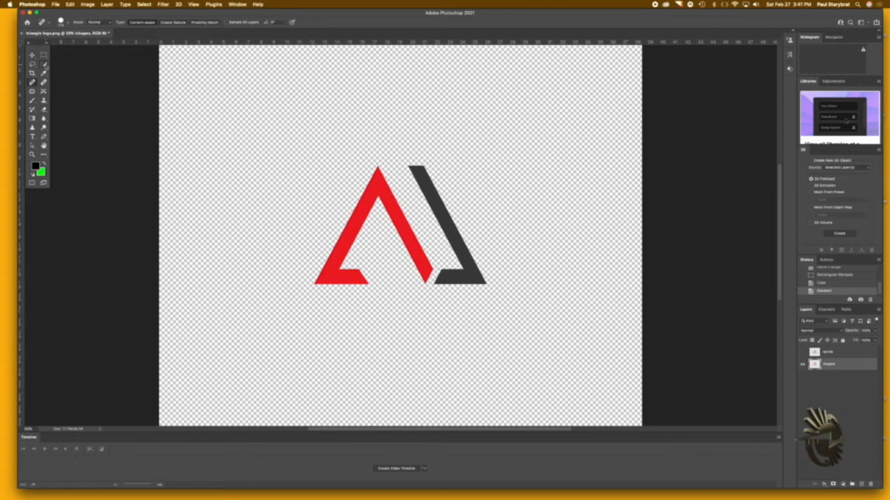
Step: Activate the Quick Selection tool and enlarge its brush to roughly three quarters of the triangle logo's height
{"action": "left_click", "coordinate": [44, 63]}
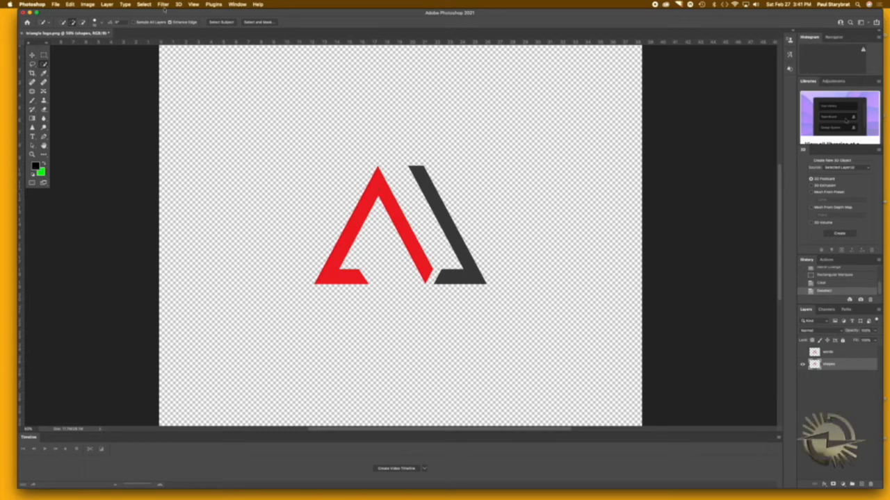
{"action": "left_click", "coordinate": [103, 24]}
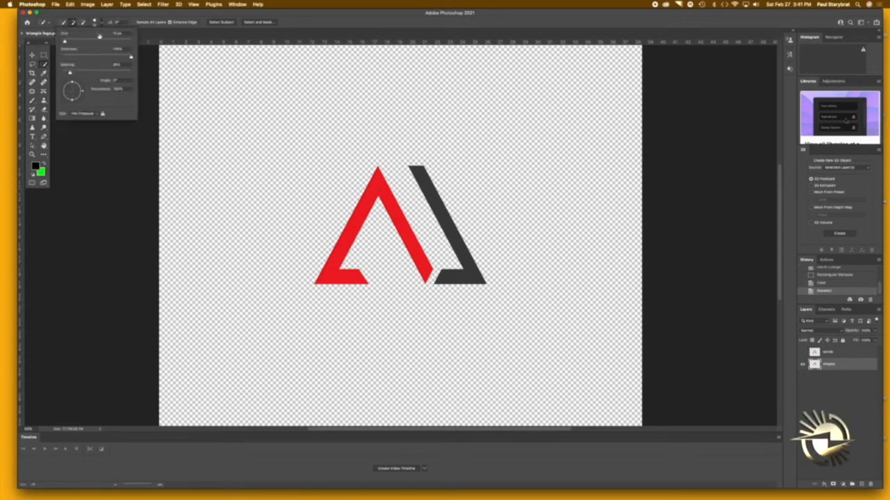
{"action": "left_click_drag", "start_coordinate": [71, 45], "coordinate": [121, 43]}
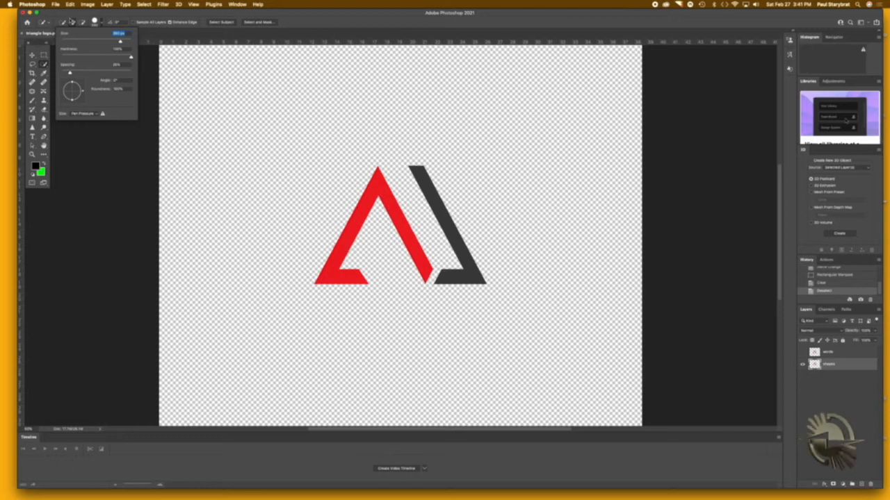
{"action": "mouse_move", "coordinate": [120, 42]}
{"action": "left_mouse_down"}
{"action": "mouse_move", "coordinate": [92, 43]}
{"action": "mouse_move", "coordinate": [120, 42]}
{"action": "left_mouse_up"}
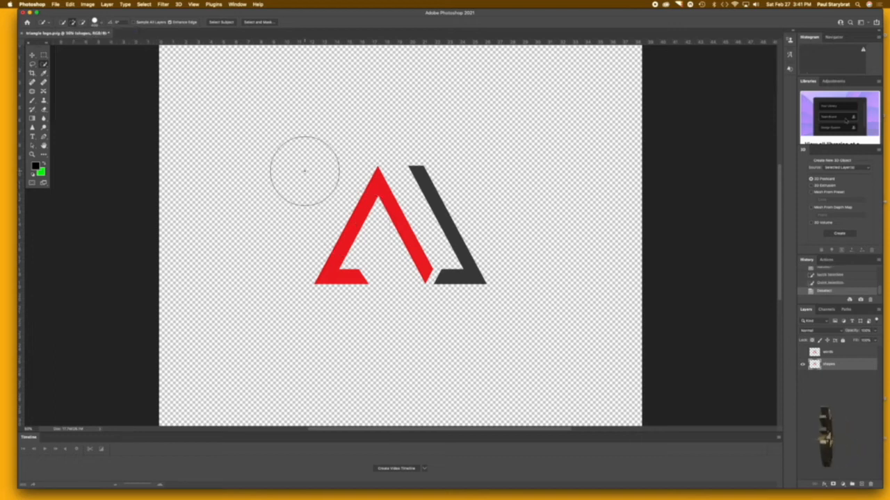
{"action": "key", "text": "bracketleft"}
{"action": "key", "text": "bracketleft"}
{"action": "key", "text": "bracketleft"}
{"action": "key", "text": "bracketleft"}
{"action": "key", "text": "bracketleft"}
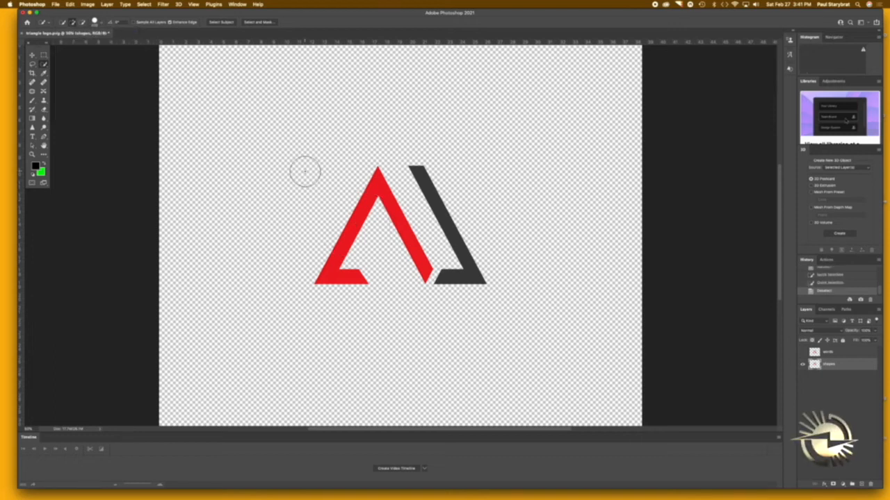
{"action": "key", "text": "bracketright"}
{"action": "key", "text": "bracketright"}
{"action": "key", "text": "bracketright"}
{"action": "key", "text": "bracketright"}
{"action": "key", "text": "bracketright"}
{"action": "key", "text": "bracketright"}
{"action": "key", "text": "bracketright"}
{"action": "key", "text": "bracketright"}
{"action": "key", "text": "bracketright"}
{"action": "key", "text": "bracketright"}
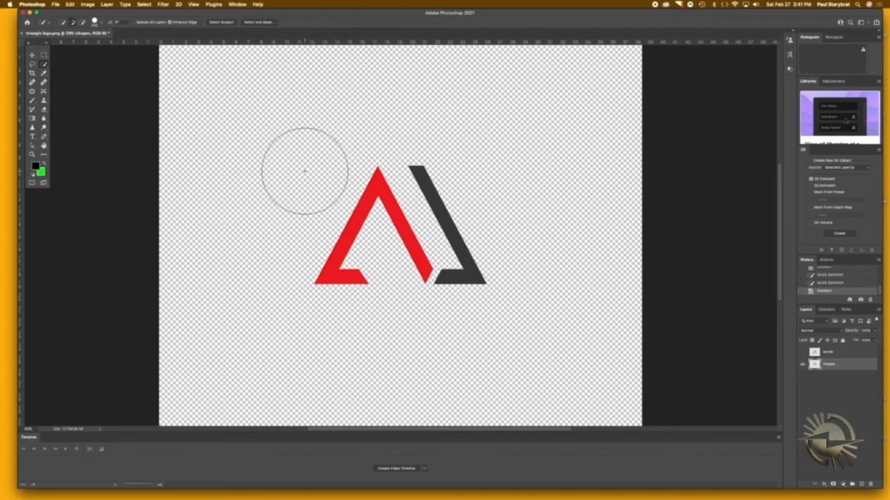
Step: Shrink the Quick Selection brush until it is only slightly wider than the red shape's stroke
{"action": "key", "text": "bracketleft"}
{"action": "key", "text": "bracketleft"}
{"action": "key", "text": "bracketleft"}
{"action": "key", "text": "bracketleft"}
{"action": "key", "text": "bracketleft"}
{"action": "key", "text": "bracketleft"}
{"action": "key", "text": "bracketleft"}
{"action": "key", "text": "bracketleft"}
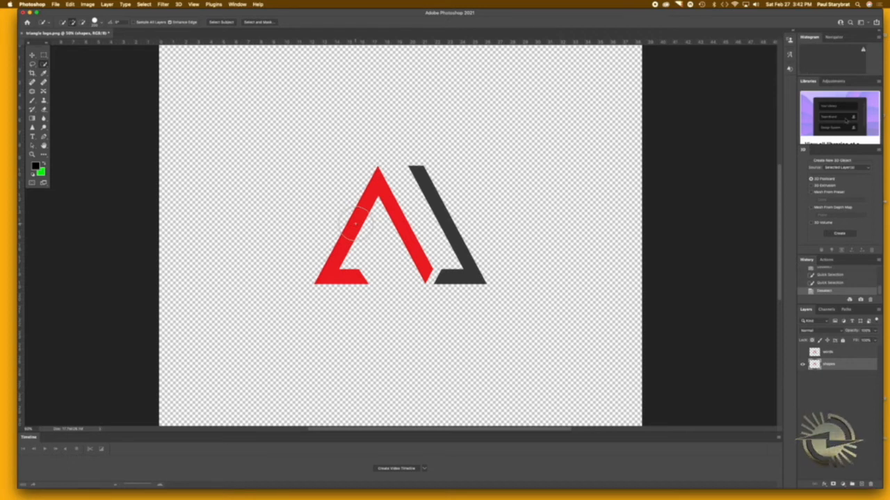
{"action": "key", "text": "super+plus"}
{"action": "key", "text": "super+plus"}
{"action": "key", "text": "super+plus"}
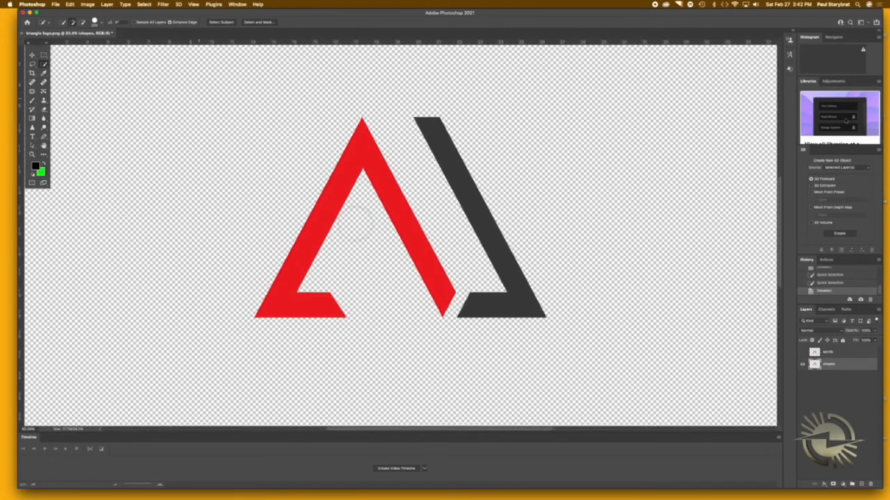
{"action": "key", "text": "super+minus"}
{"action": "key", "text": "super+minus"}
{"action": "key", "text": "super+minus"}
{"action": "key", "text": "super+minus"}
{"action": "key", "text": "super+minus"}
{"action": "key", "text": "super+plus"}
{"action": "key", "text": "super+plus"}
{"action": "key", "text": "super+plus"}
{"action": "key", "text": "super+plus"}
{"action": "key", "text": "super+plus"}
{"action": "key", "text": "super+plus"}
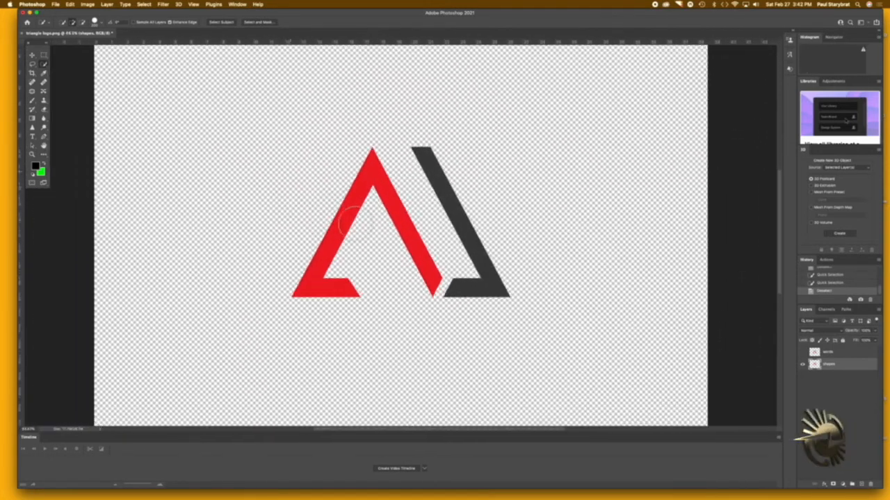
{"action": "key", "text": "super+0"}
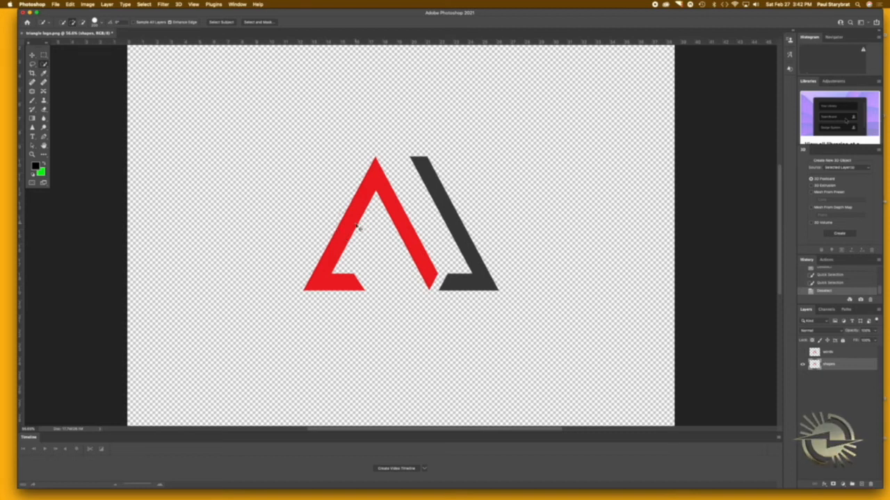
{"action": "key", "text": "super+plus"}
{"action": "key", "text": "super+plus"}
{"action": "key", "text": "super+plus"}
{"action": "key", "text": "super+plus"}
{"action": "key", "text": "super+plus"}
{"action": "key", "text": "super+0"}
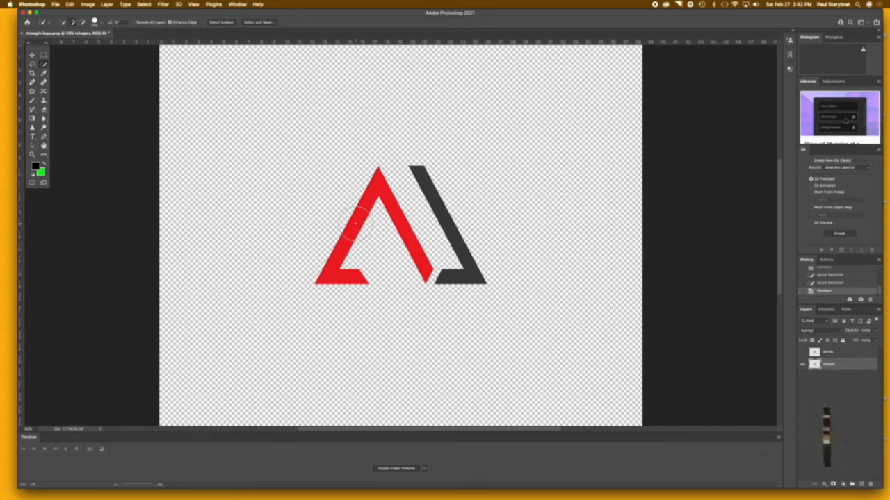
Step: Try selecting the red shape with Quick Selection, subtracting from the selection, and adding the shape's areas back
{"action": "scroll", "coordinate": [355, 223], "scroll_direction": "up", "scroll_amount": 6}
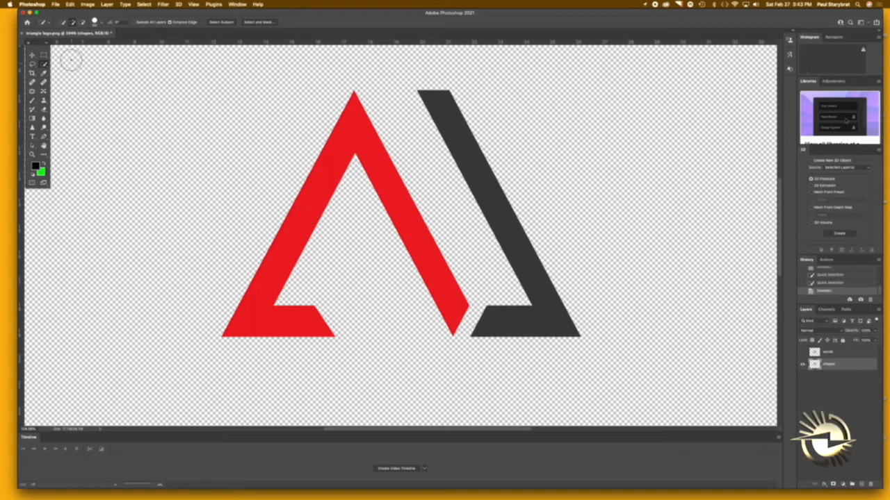
{"action": "left_click", "coordinate": [309, 205]}
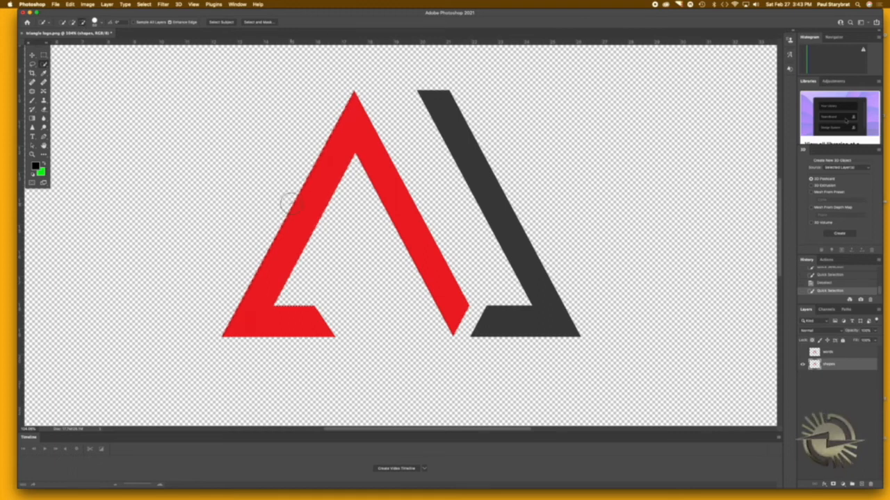
{"action": "left_click_drag", "start_coordinate": [294, 203], "coordinate": [332, 222]}
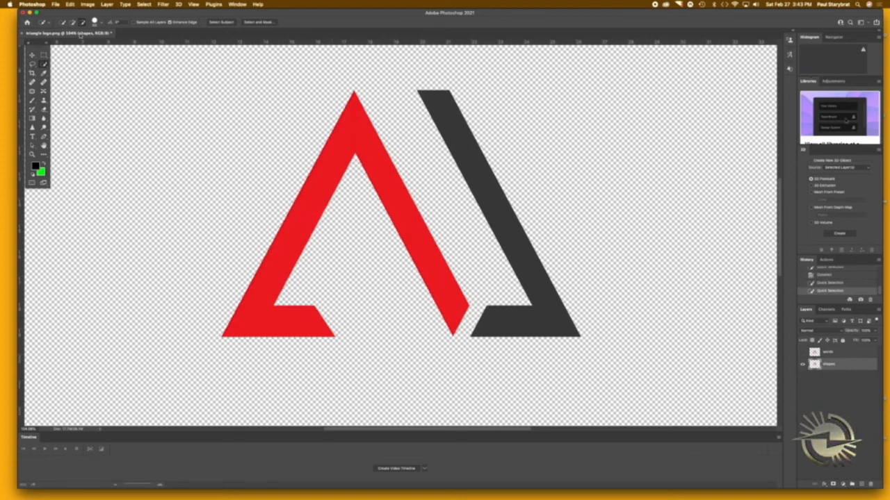
{"action": "left_click", "coordinate": [309, 195]}
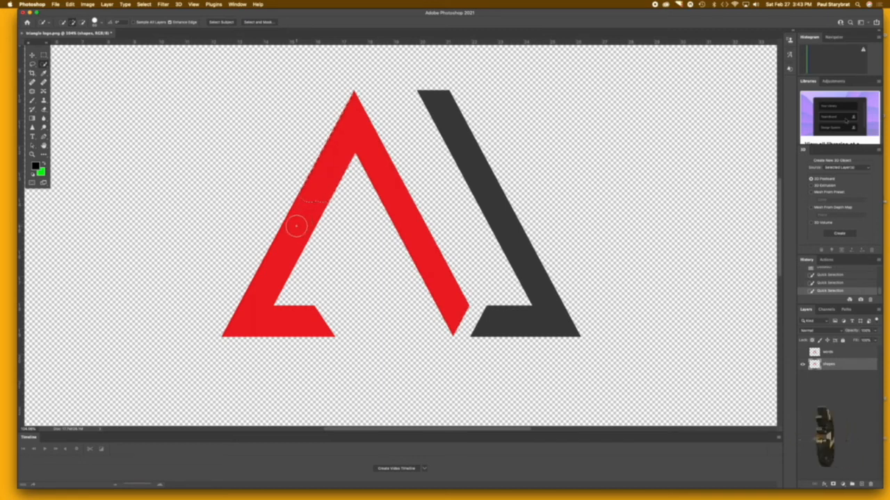
{"action": "left_click", "coordinate": [310, 206]}
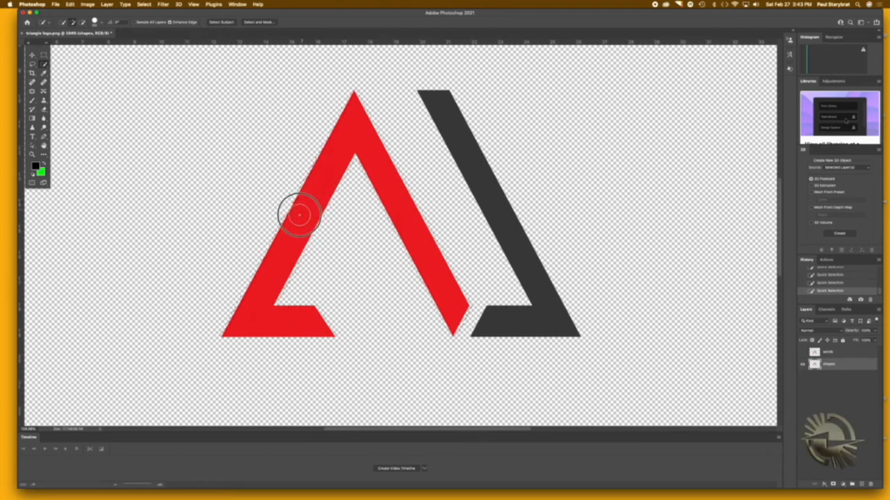
Step: Reduce the Quick Selection brush to well below the red stroke's width and select the red shape with it
{"action": "key", "text": "bracketleft"}
{"action": "key", "text": "bracketleft"}
{"action": "key", "text": "bracketleft"}
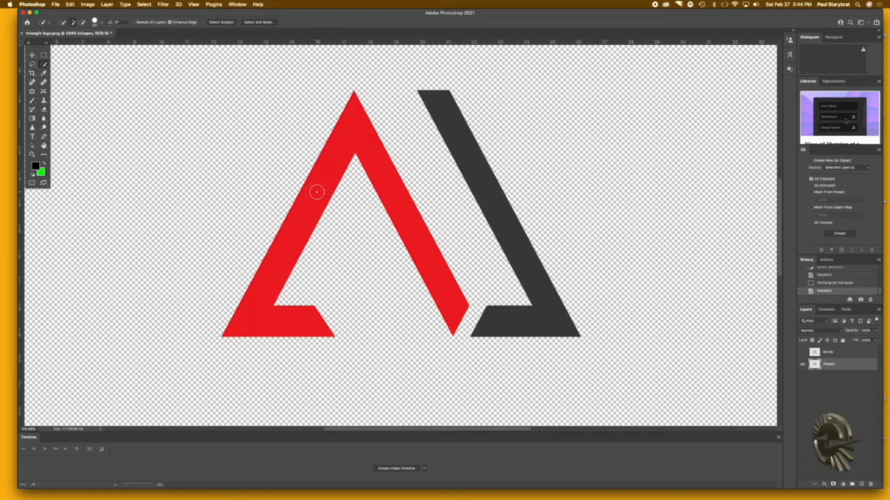
{"action": "key", "text": "bracketleft"}
{"action": "key", "text": "bracketleft"}
{"action": "left_click", "coordinate": [314, 196]}
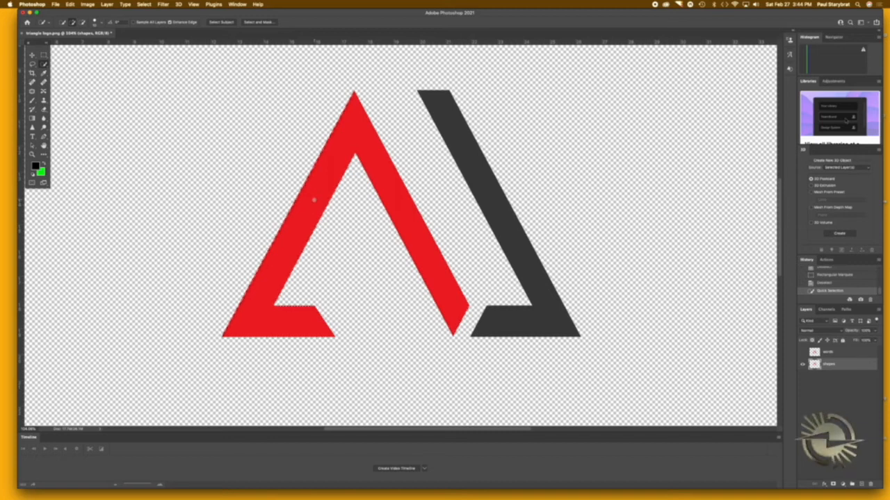
Step: Try adding and subtracting parts of the red shape with a tiny Quick Selection brush, and clear the selection
{"action": "left_click", "coordinate": [295, 154]}
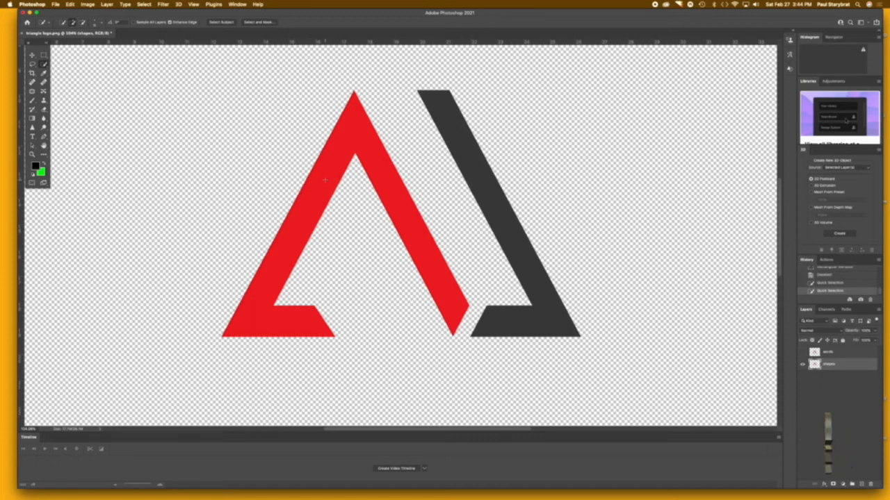
{"action": "left_click", "coordinate": [323, 180]}
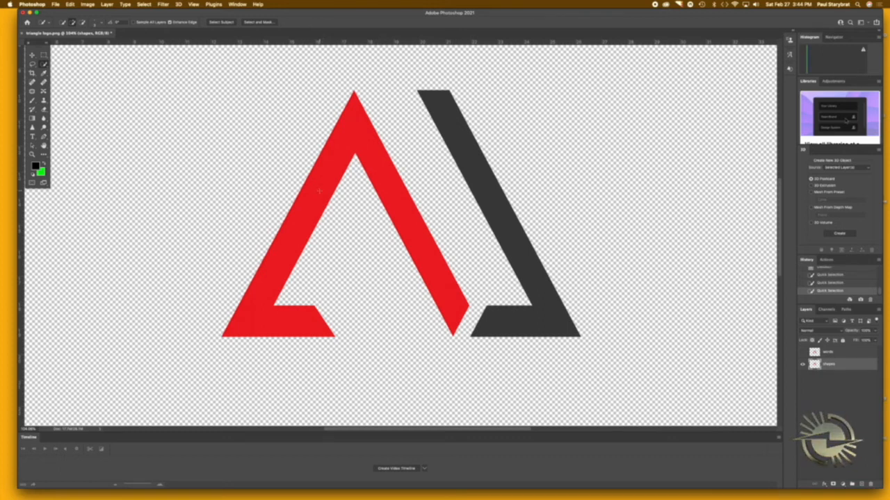
{"action": "mouse_move", "coordinate": [319, 191]}
{"action": "left_mouse_down"}
{"action": "mouse_move", "coordinate": [350, 138]}
{"action": "mouse_move", "coordinate": [433, 260]}
{"action": "mouse_move", "coordinate": [358, 138]}
{"action": "mouse_move", "coordinate": [293, 209]}
{"action": "mouse_move", "coordinate": [283, 231]}
{"action": "mouse_move", "coordinate": [295, 248]}
{"action": "mouse_move", "coordinate": [258, 293]}
{"action": "mouse_move", "coordinate": [262, 318]}
{"action": "mouse_move", "coordinate": [293, 328]}
{"action": "left_mouse_up"}
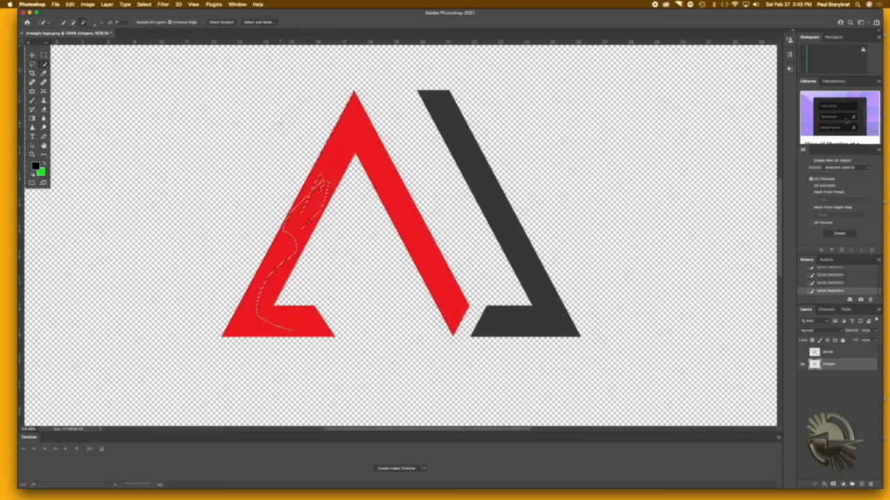
{"action": "mouse_move", "coordinate": [293, 95]}
{"action": "left_mouse_down"}
{"action": "mouse_move", "coordinate": [467, 148]}
{"action": "mouse_move", "coordinate": [347, 119]}
{"action": "mouse_move", "coordinate": [285, 122]}
{"action": "mouse_move", "coordinate": [412, 130]}
{"action": "mouse_move", "coordinate": [361, 161]}
{"action": "left_mouse_up"}
{"action": "left_click", "coordinate": [44, 56]}
{"action": "left_click", "coordinate": [206, 152]}
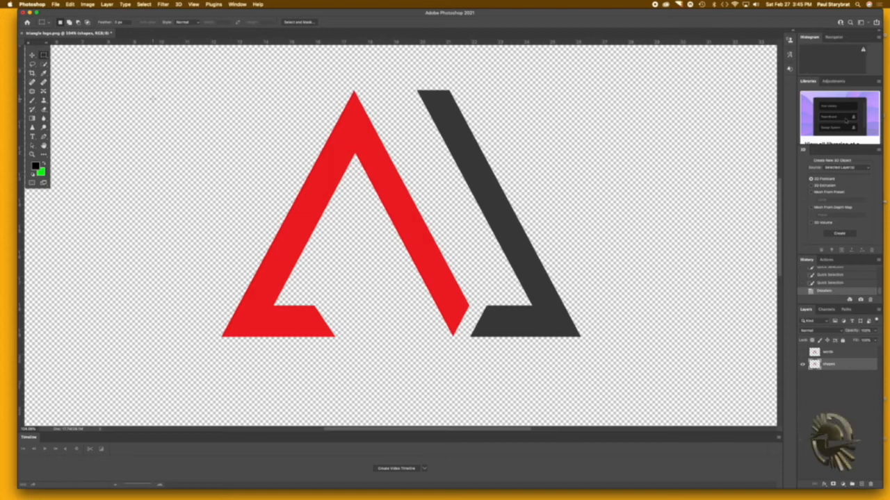
Step: Select both the red and dark grey shapes with Quick Selection, using a brush slightly narrower than their strokes
{"action": "left_click", "coordinate": [43, 65]}
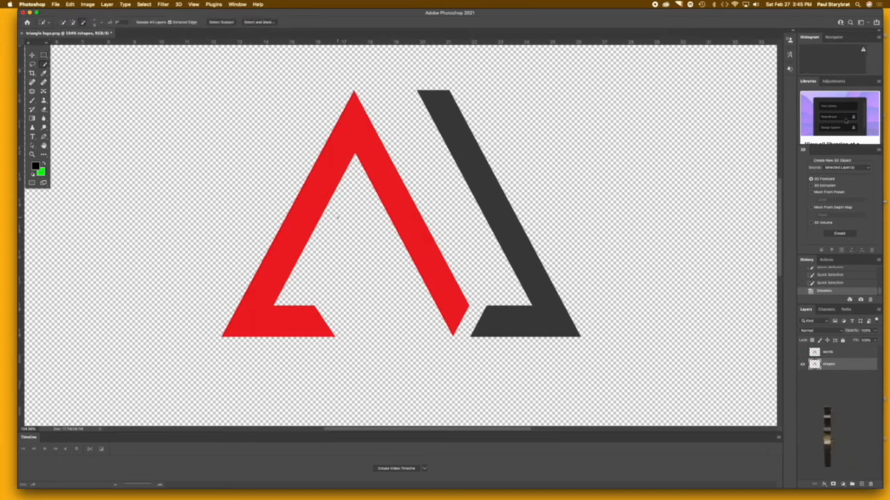
{"action": "key", "text": "bracketright"}
{"action": "key", "text": "bracketright"}
{"action": "key", "text": "bracketright"}
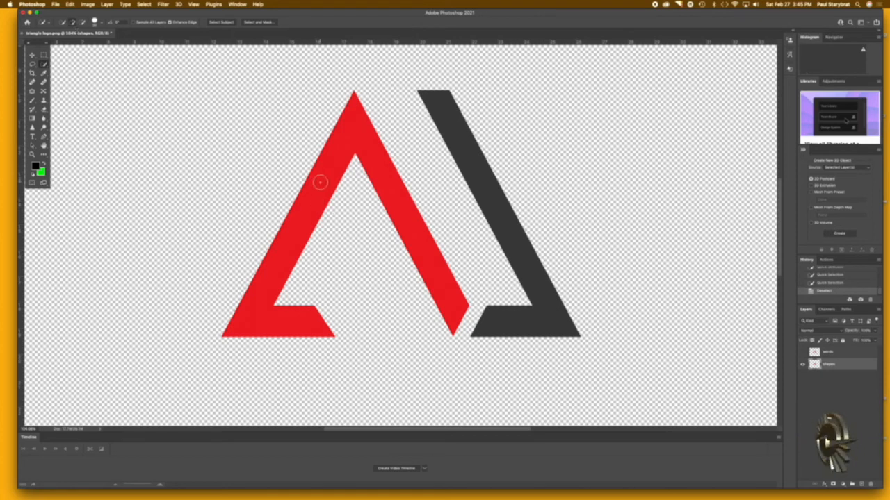
{"action": "left_click", "coordinate": [320, 185]}
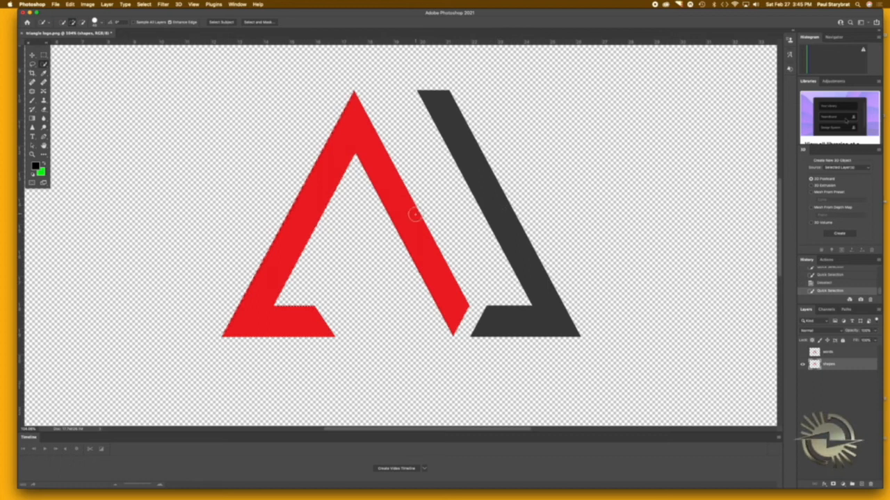
{"action": "left_click", "coordinate": [498, 214]}
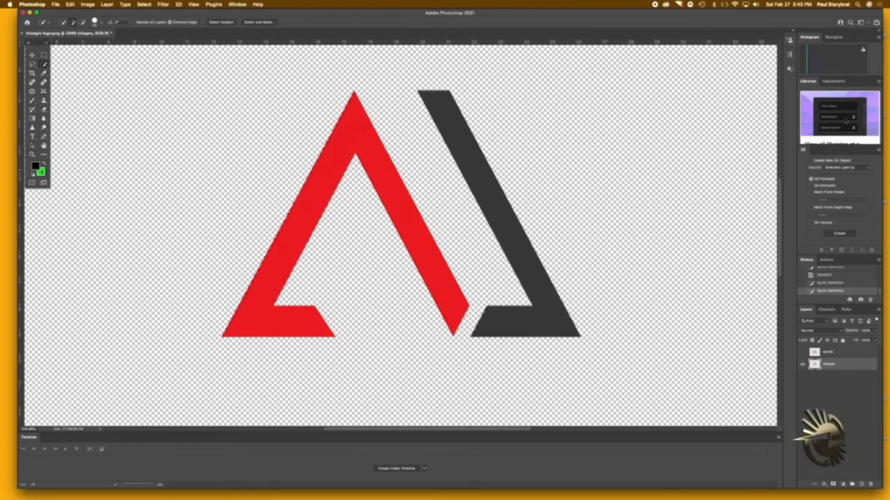
Step: Choose a near-black foreground colour from the darkest corner of the blue colour range
{"action": "left_click", "coordinate": [35, 166]}
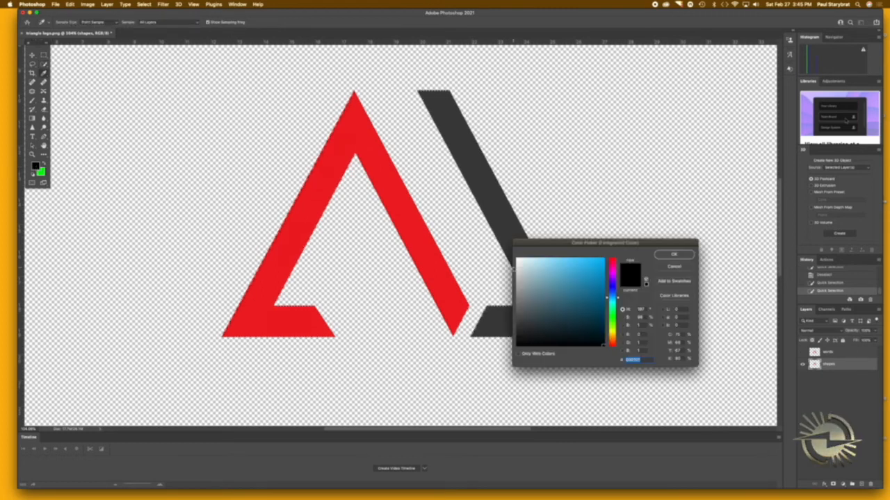
{"action": "left_click", "coordinate": [536, 267]}
{"action": "mouse_move", "coordinate": [624, 300]}
{"action": "left_mouse_down"}
{"action": "mouse_move", "coordinate": [618, 331]}
{"action": "mouse_move", "coordinate": [618, 294]}
{"action": "left_mouse_up"}
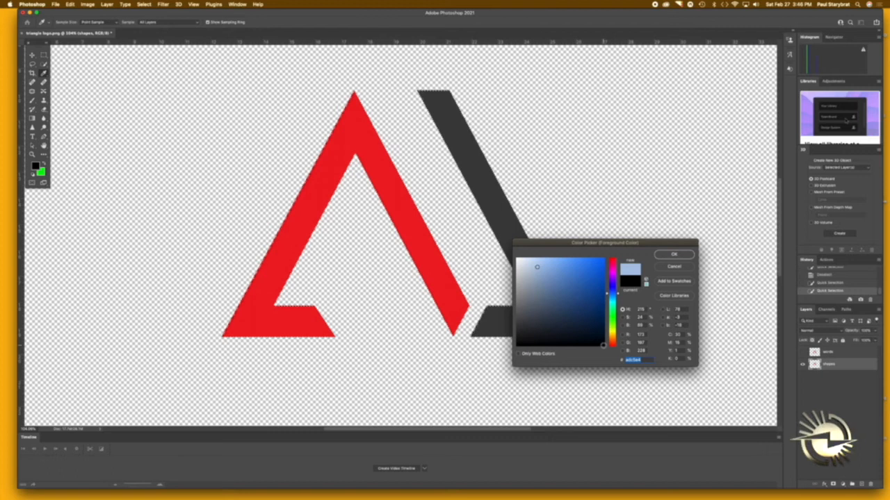
{"action": "left_click", "coordinate": [603, 346]}
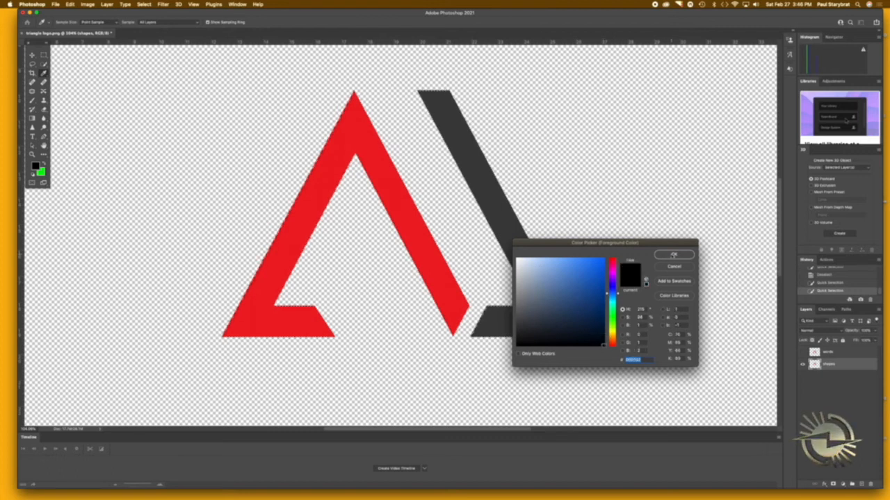
{"action": "left_click", "coordinate": [673, 255]}
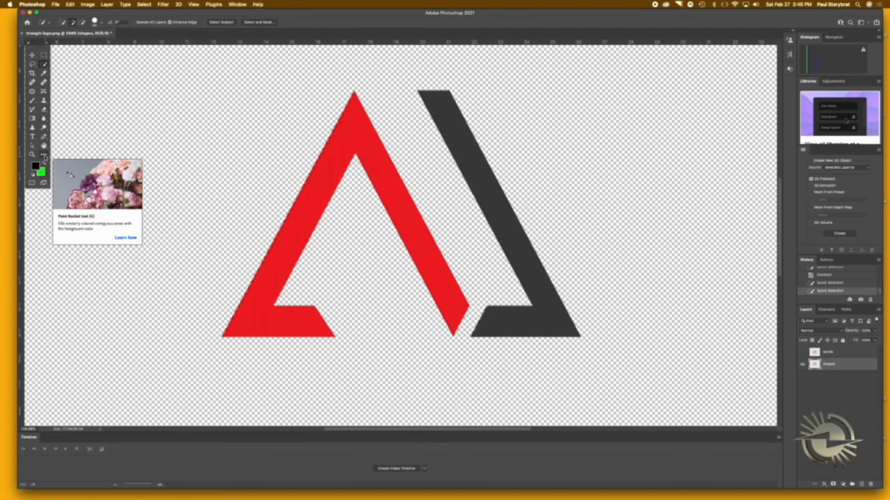
Step: Fill the selected red and dark grey shapes with the black foreground colour using the Paint Bucket, and deselect
{"action": "left_click", "coordinate": [44, 155]}
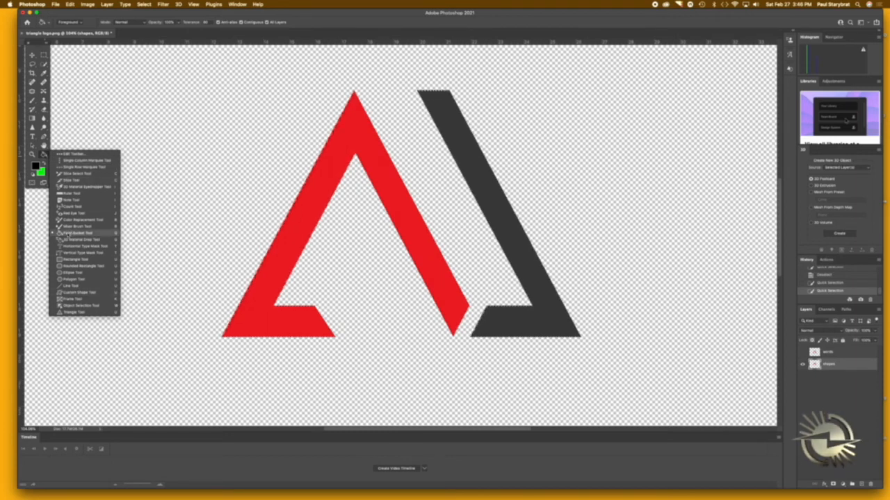
{"action": "left_click", "coordinate": [73, 233]}
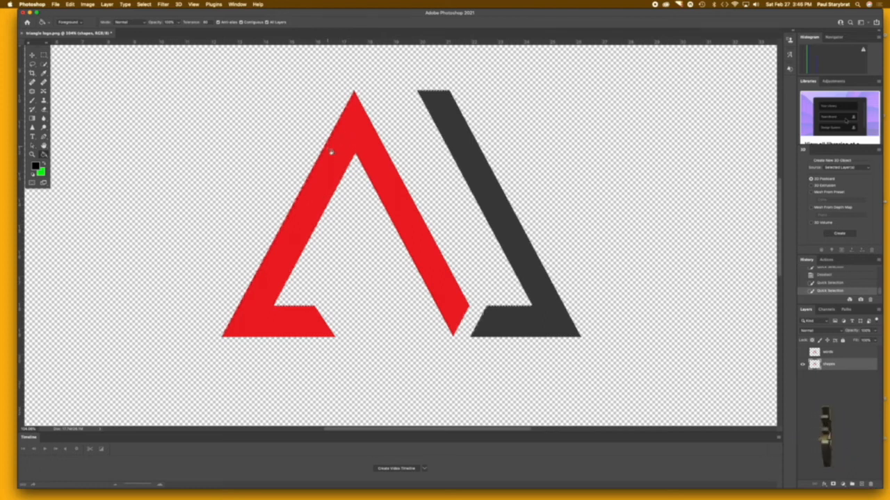
{"action": "left_click", "coordinate": [326, 174]}
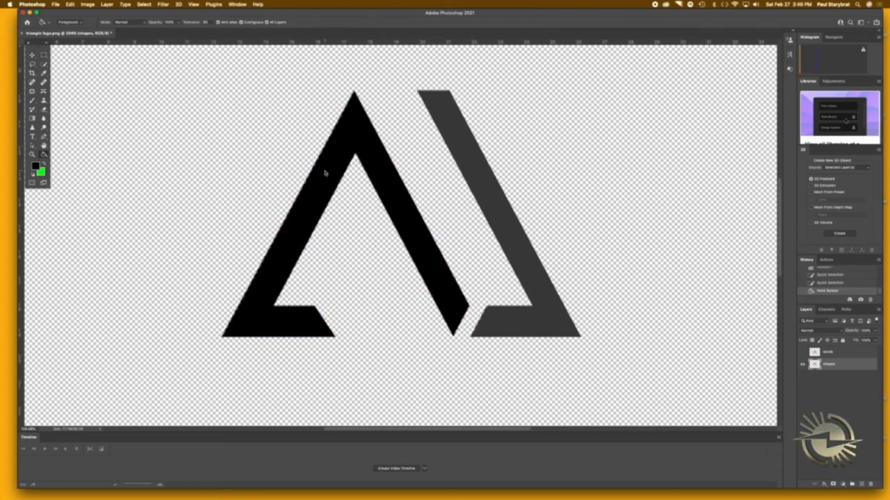
{"action": "left_click", "coordinate": [498, 210]}
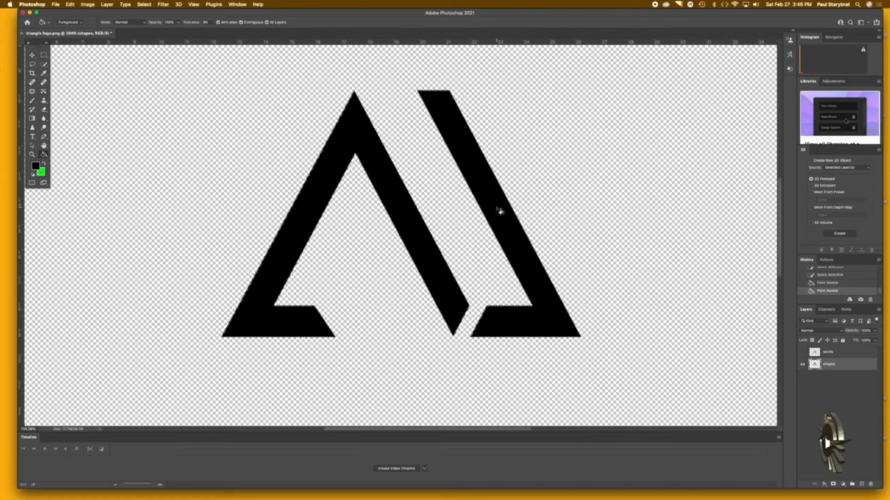
{"action": "left_click", "coordinate": [44, 56]}
{"action": "left_click", "coordinate": [140, 118]}
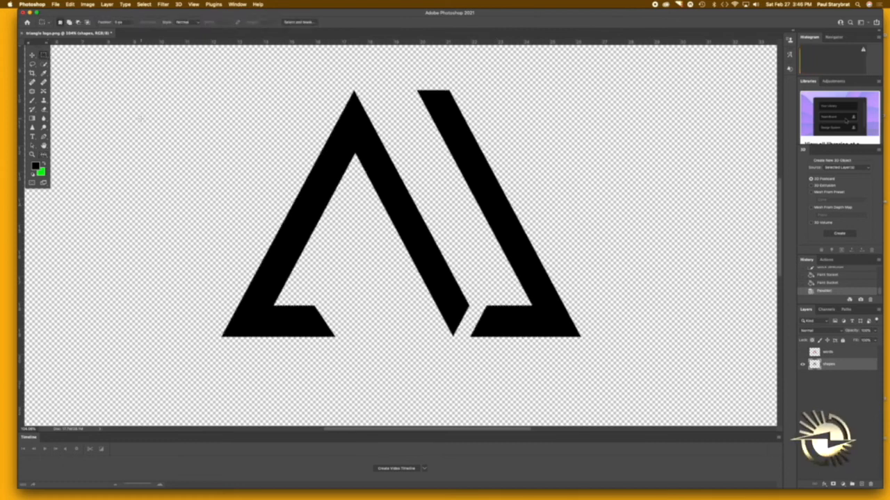
Step: Review the black logo's preview in the print settings and close them without printing
{"action": "left_click", "coordinate": [55, 4]}
{"action": "left_click", "coordinate": [69, 218]}
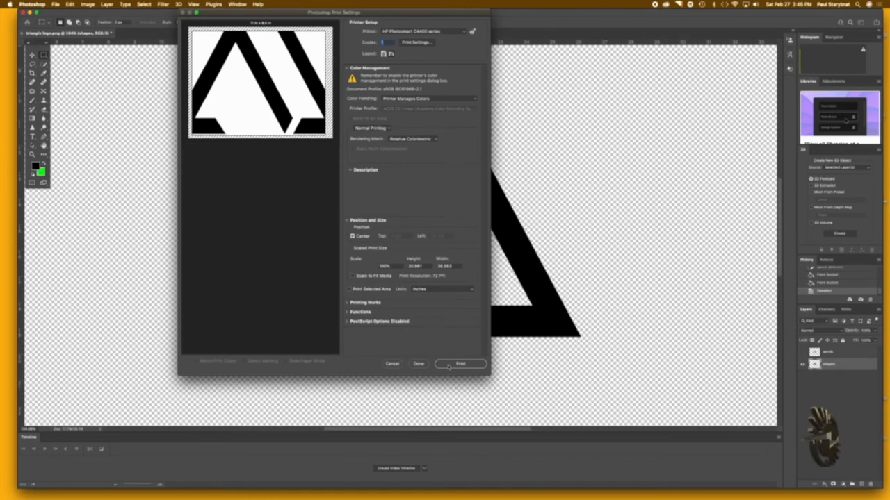
{"action": "left_click", "coordinate": [419, 365]}
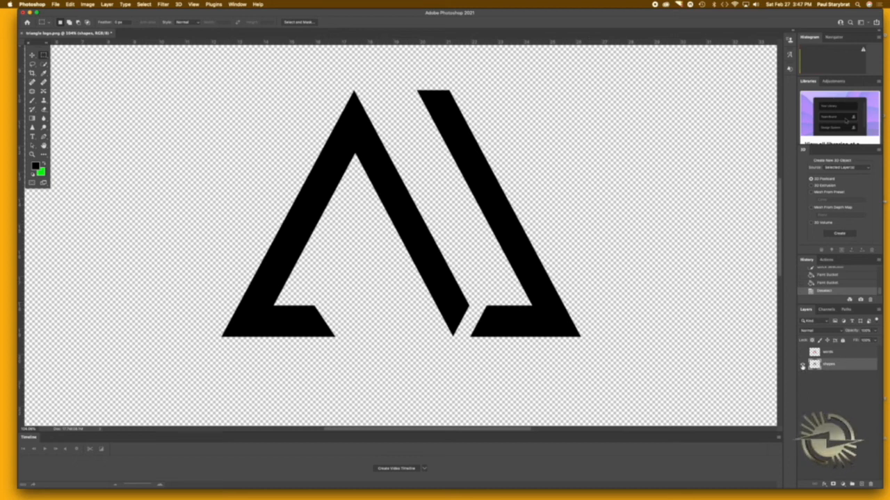
Step: Hide the shapes layer and make the words layer visible
{"action": "left_click", "coordinate": [802, 365]}
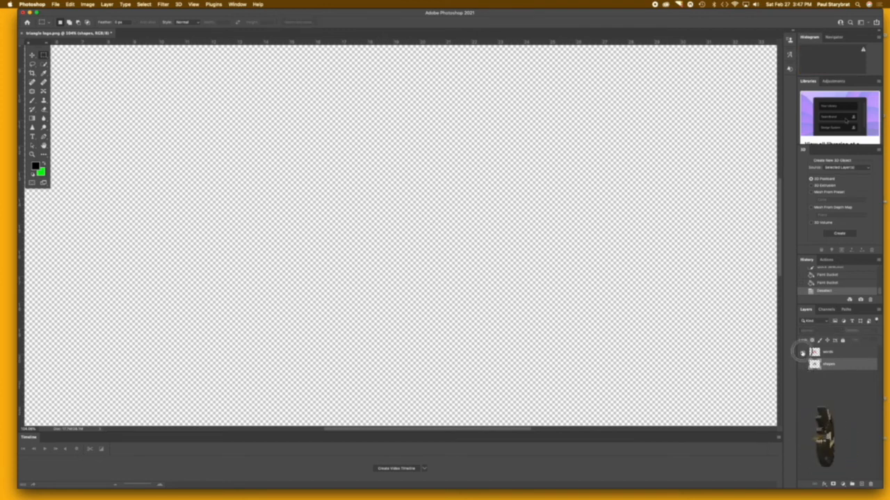
{"action": "left_click", "coordinate": [802, 353]}
{"action": "scroll", "coordinate": [638, 314], "scroll_direction": "down", "scroll_amount": 5}
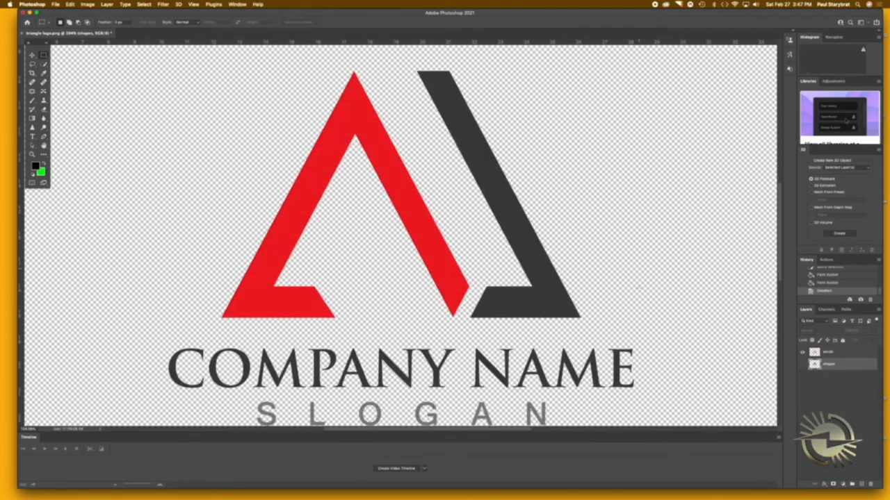
Step: Delete the red and dark grey triangle shapes from the words layer using a rectangular marquee around them, and deselect
{"action": "scroll", "coordinate": [639, 313], "scroll_direction": "up", "scroll_amount": 4}
{"action": "scroll", "coordinate": [297, 129], "scroll_direction": "up", "scroll_amount": 1}
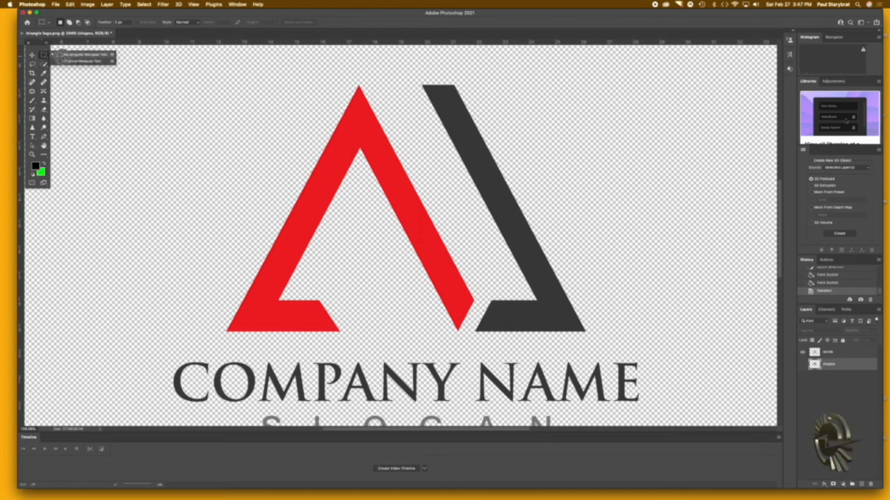
{"action": "left_click_drag", "start_coordinate": [73, 54], "coordinate": [622, 345]}
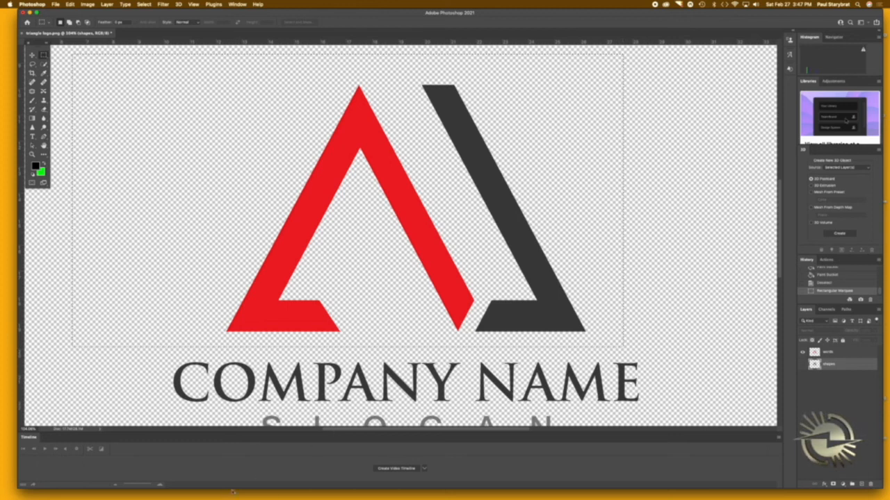
{"action": "left_click", "coordinate": [830, 353]}
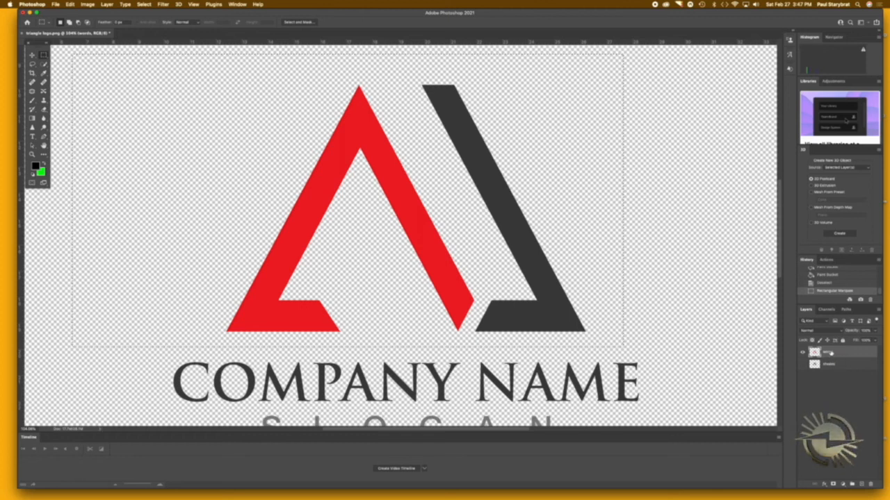
{"action": "key", "text": "Delete"}
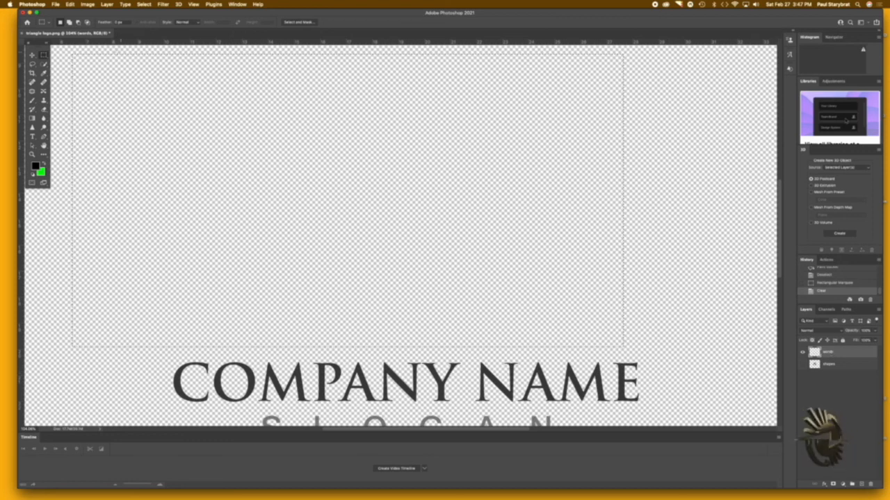
{"action": "left_click", "coordinate": [665, 173]}
Step: Turn the company name and slogan text solid black with a Levels adjustment, raising the shadow input level almost to its maximum
{"action": "scroll", "coordinate": [653, 177], "scroll_direction": "down", "scroll_amount": 3}
{"action": "scroll", "coordinate": [645, 180], "scroll_direction": "down", "scroll_amount": 3}
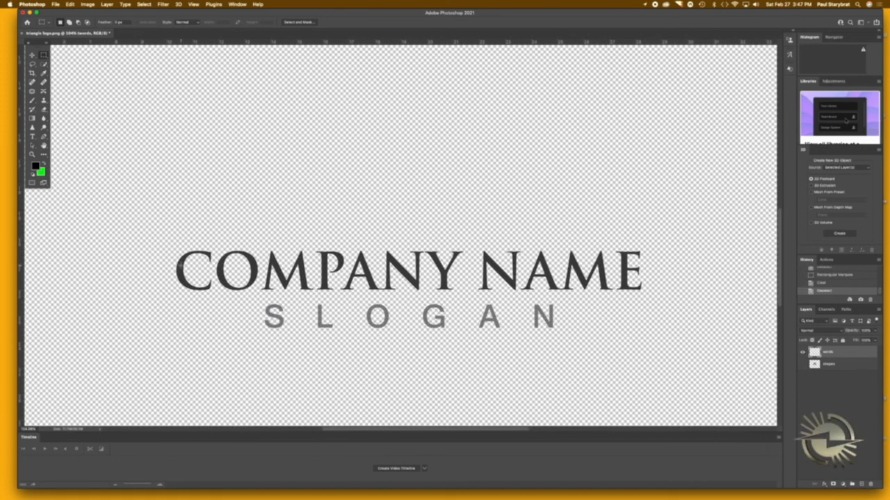
{"action": "scroll", "coordinate": [180, 267], "scroll_direction": "up", "scroll_amount": 3}
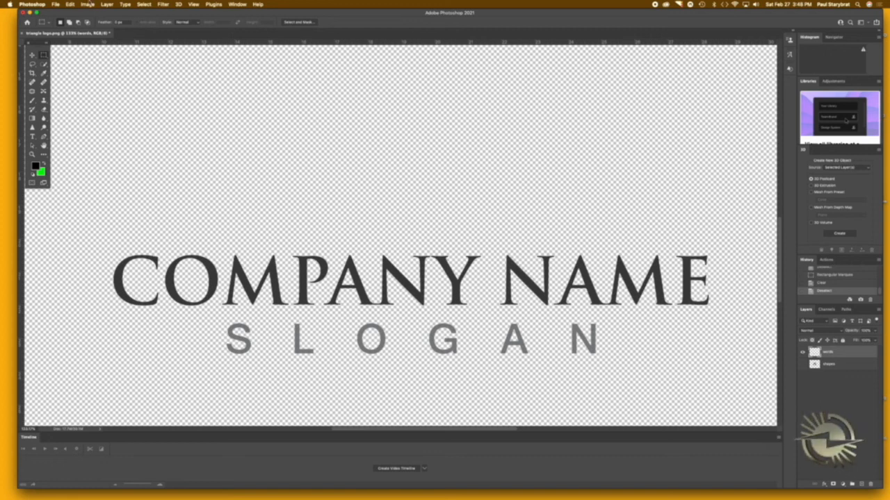
{"action": "left_click", "coordinate": [89, 4]}
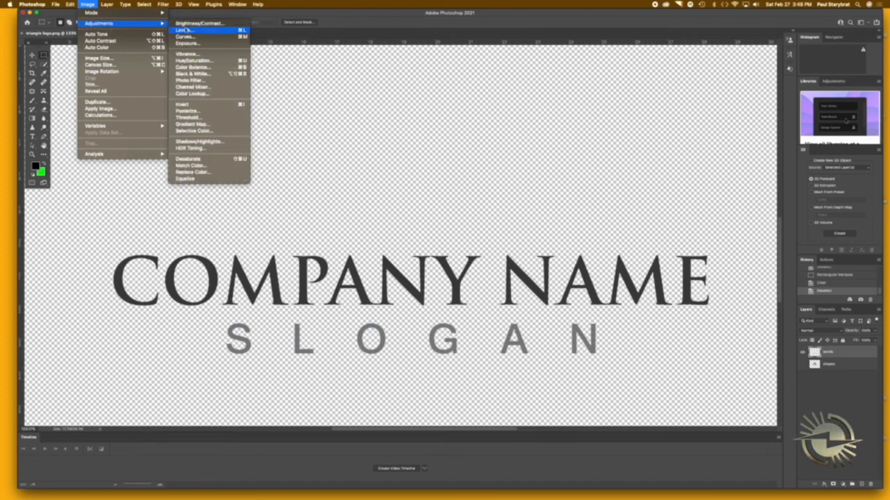
{"action": "left_click", "coordinate": [188, 30]}
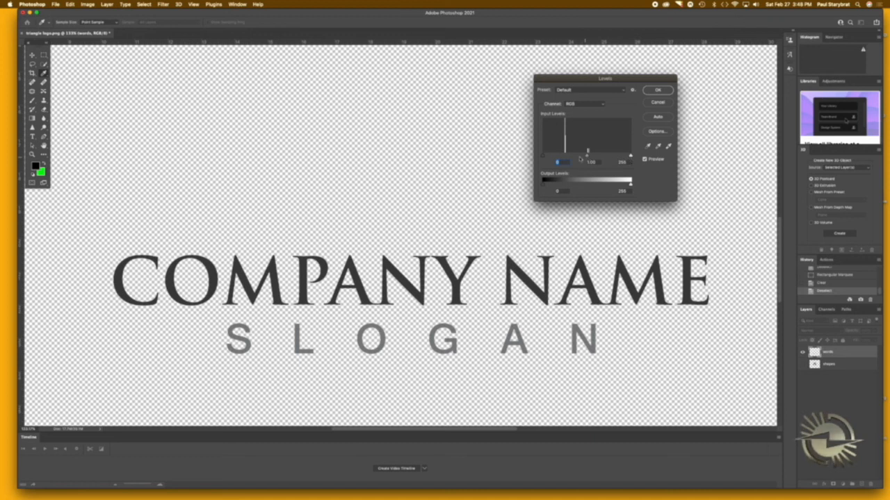
{"action": "left_click", "coordinate": [543, 157]}
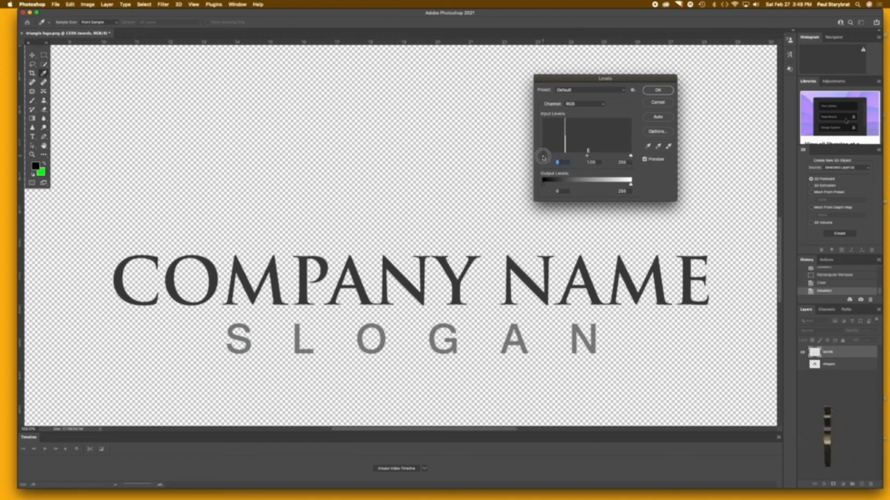
{"action": "left_click_drag", "start_coordinate": [543, 157], "coordinate": [594, 159]}
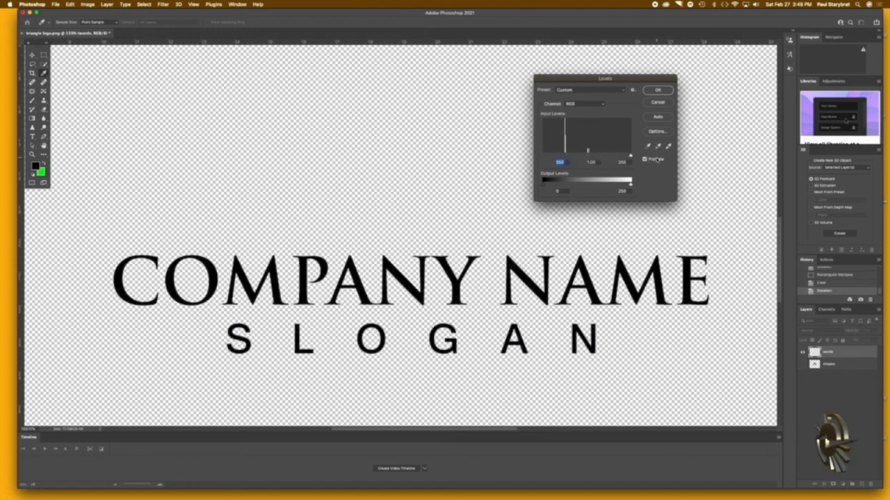
{"action": "left_click", "coordinate": [661, 92]}
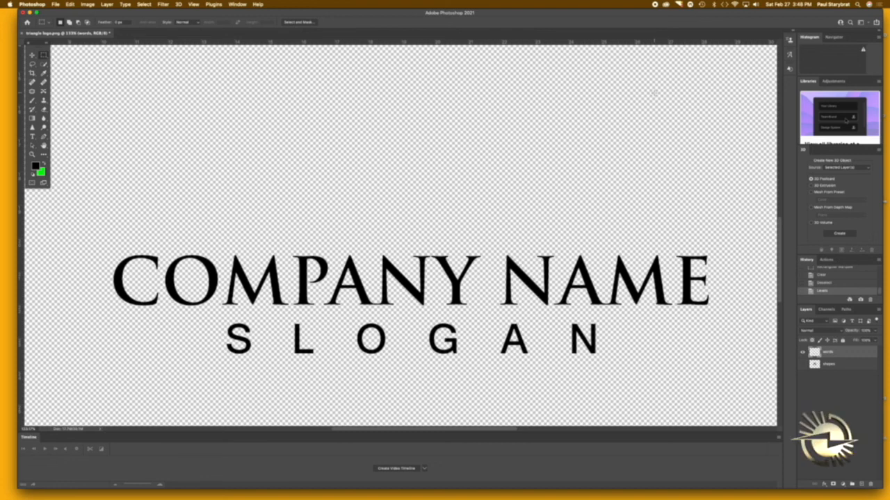
Step: Check the print settings preview for the blackened words layer and close the settings without printing
{"action": "left_click", "coordinate": [55, 4]}
{"action": "left_click", "coordinate": [80, 216]}
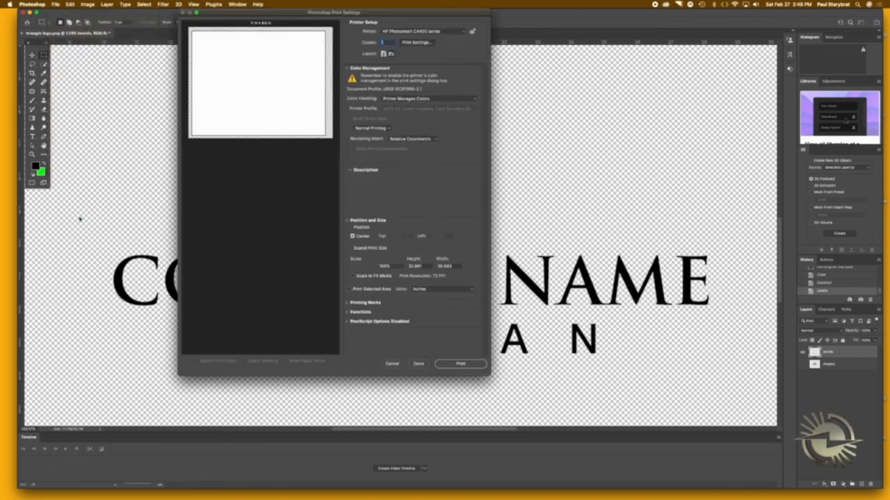
{"action": "left_click", "coordinate": [419, 363]}
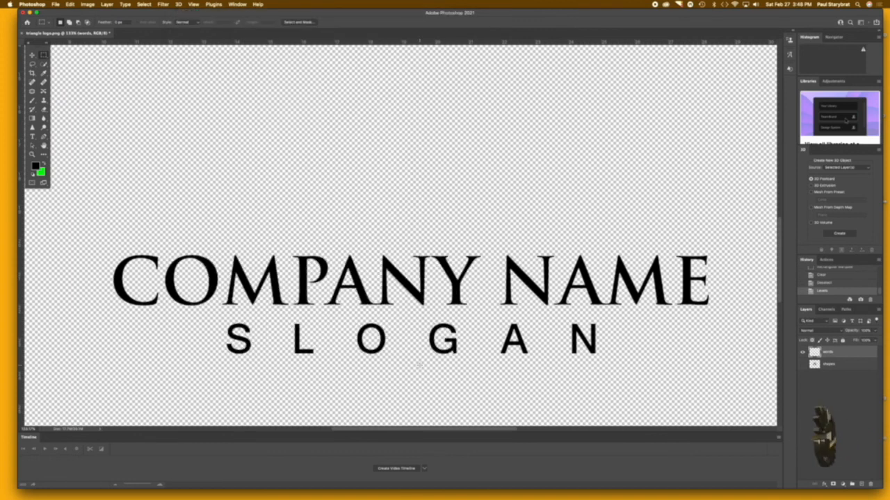